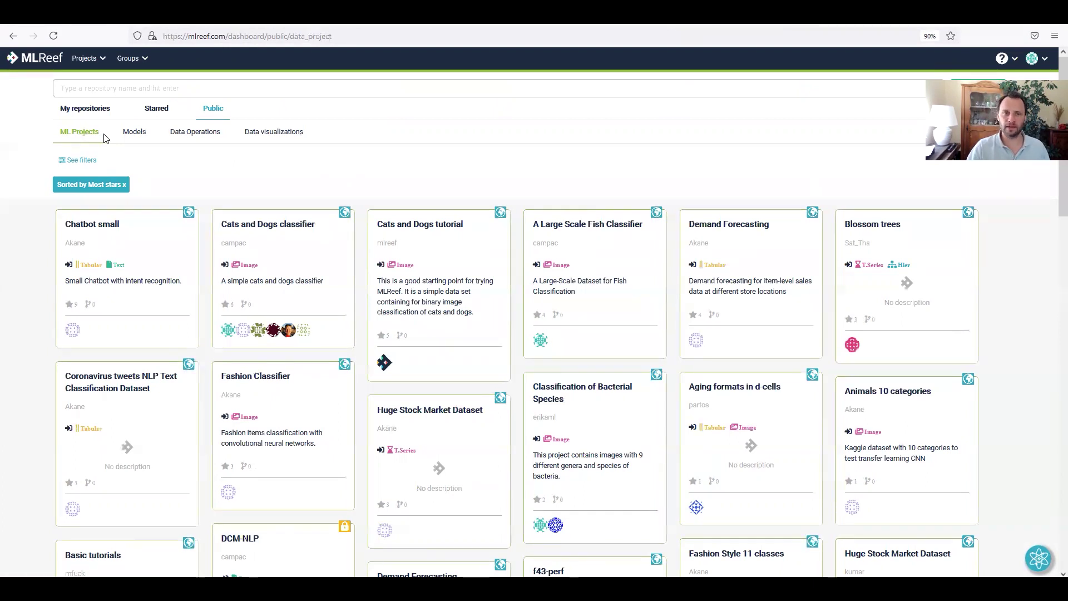
Browse the public models, data operations and data visualizations.
left_click(134, 133)
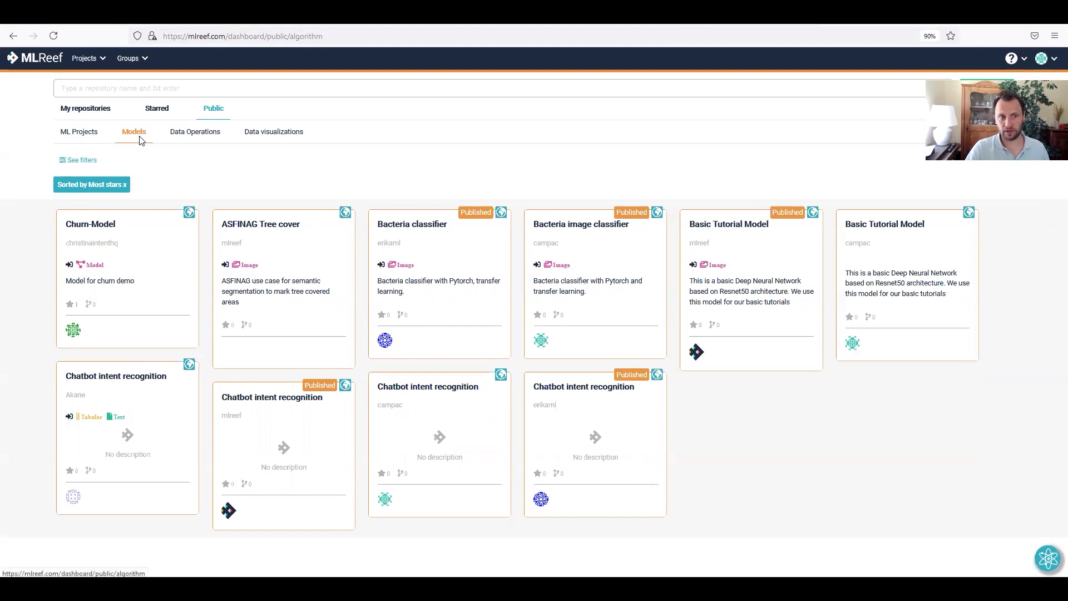
left_click(195, 132)
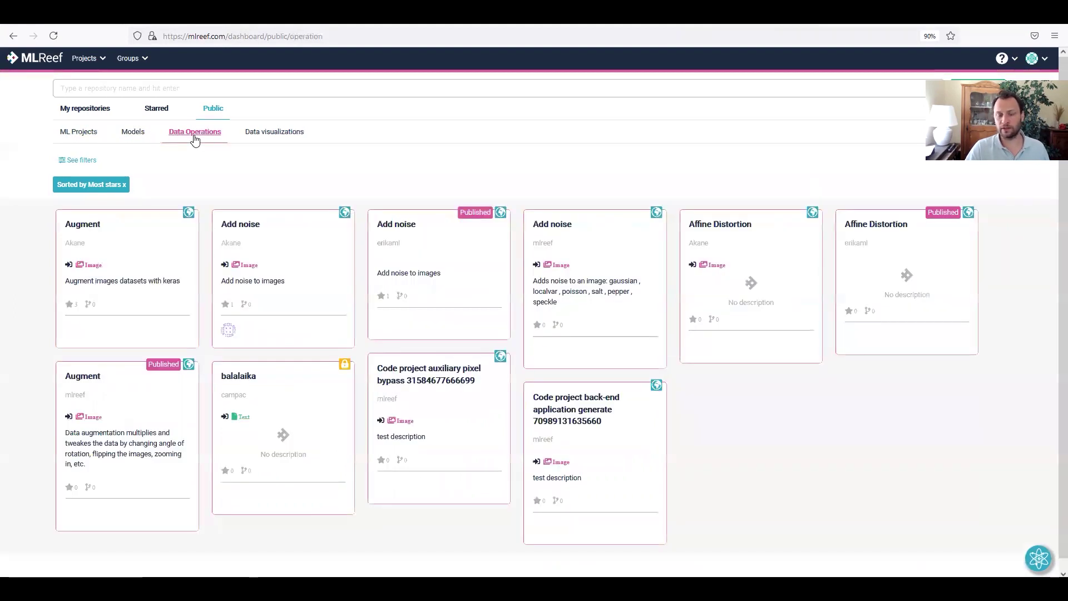
left_click(275, 136)
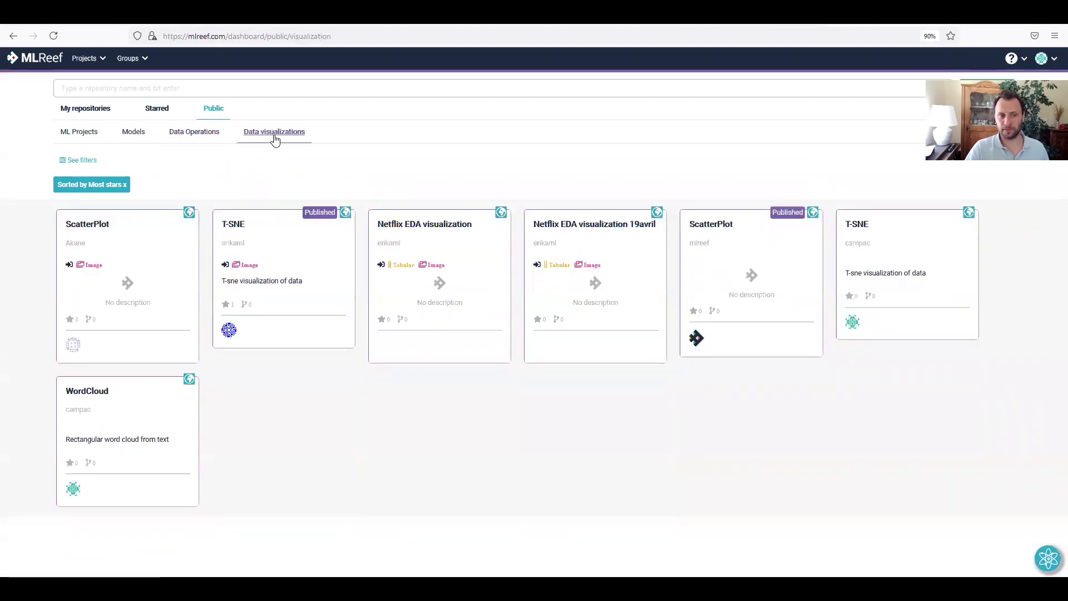
Open bacteria_classifier.py in the public Bacteria classifier model and examine its parameter annotations, highlighting the input-path definition.
left_click(138, 136)
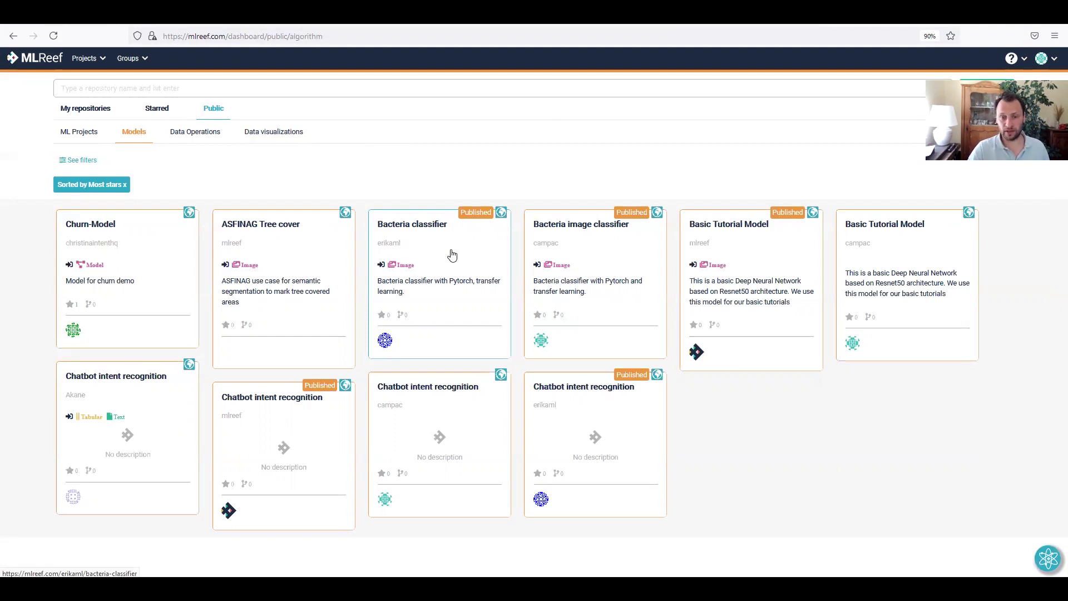
left_click(451, 255)
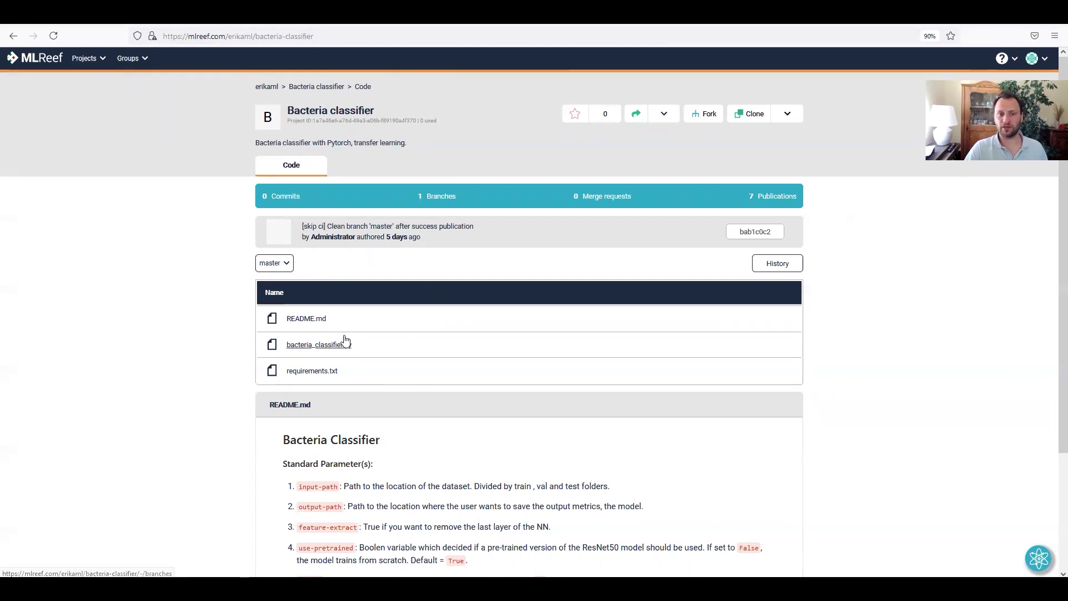
left_click(321, 346)
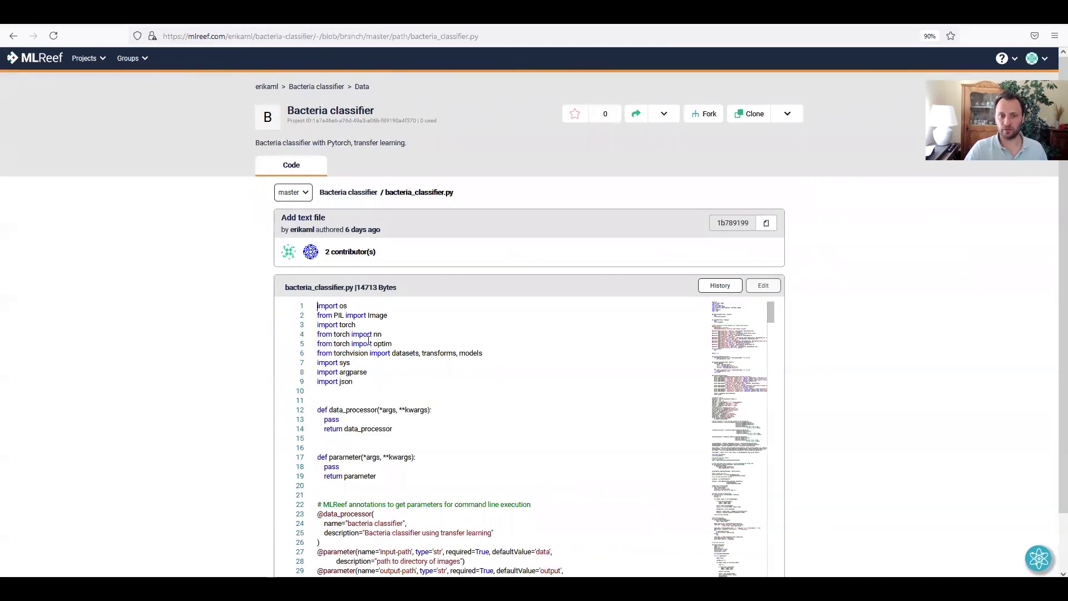
scroll(473, 411, "down", 2)
scroll(472, 410, "down", 10)
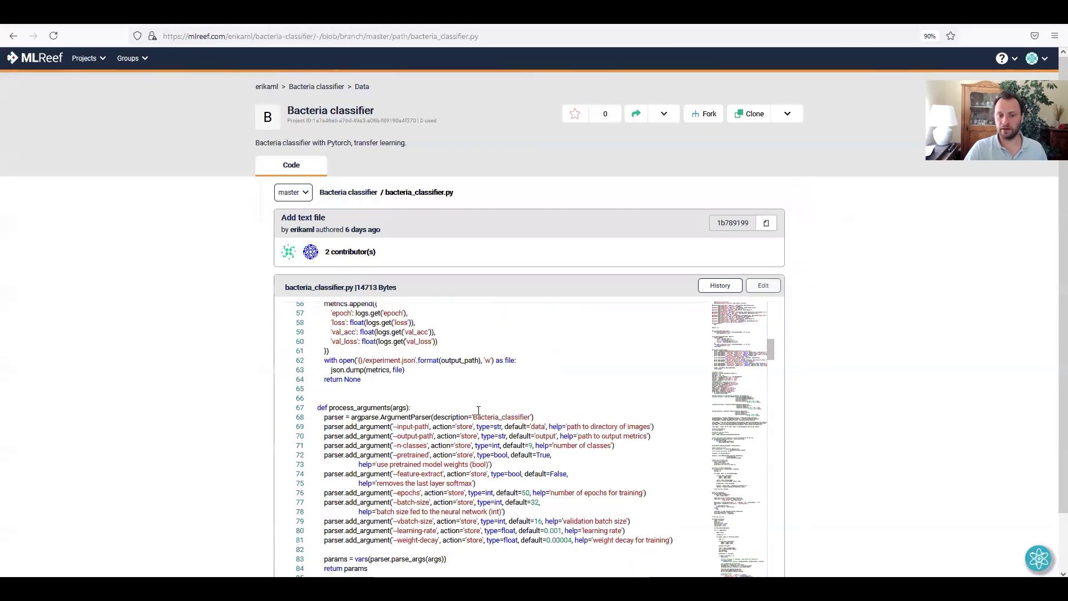
scroll(478, 410, "down", 4)
scroll(479, 411, "up", 13)
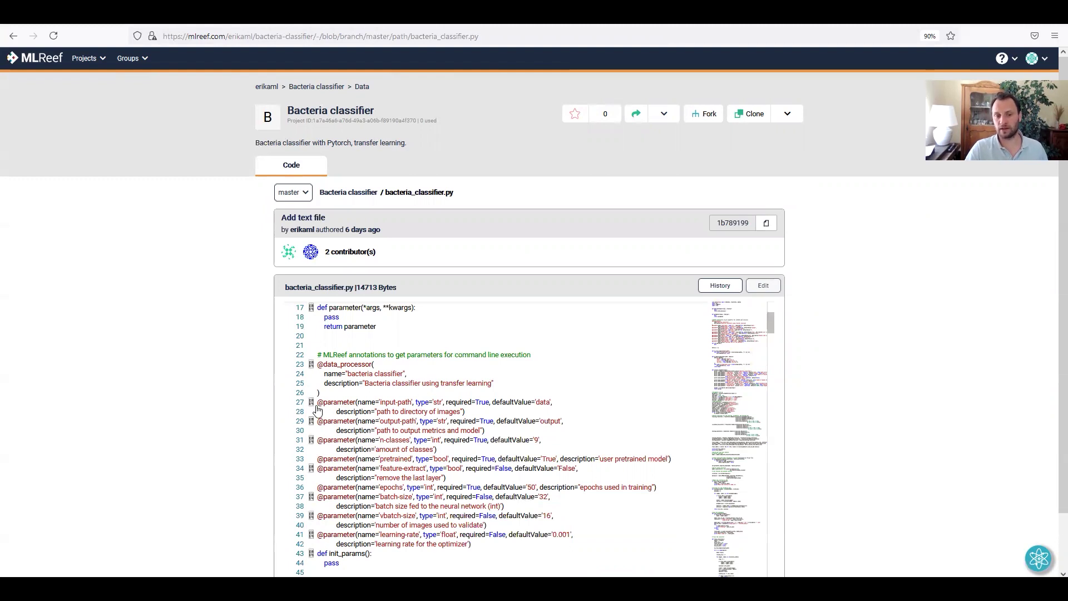
left_click_drag(317, 402, 476, 416)
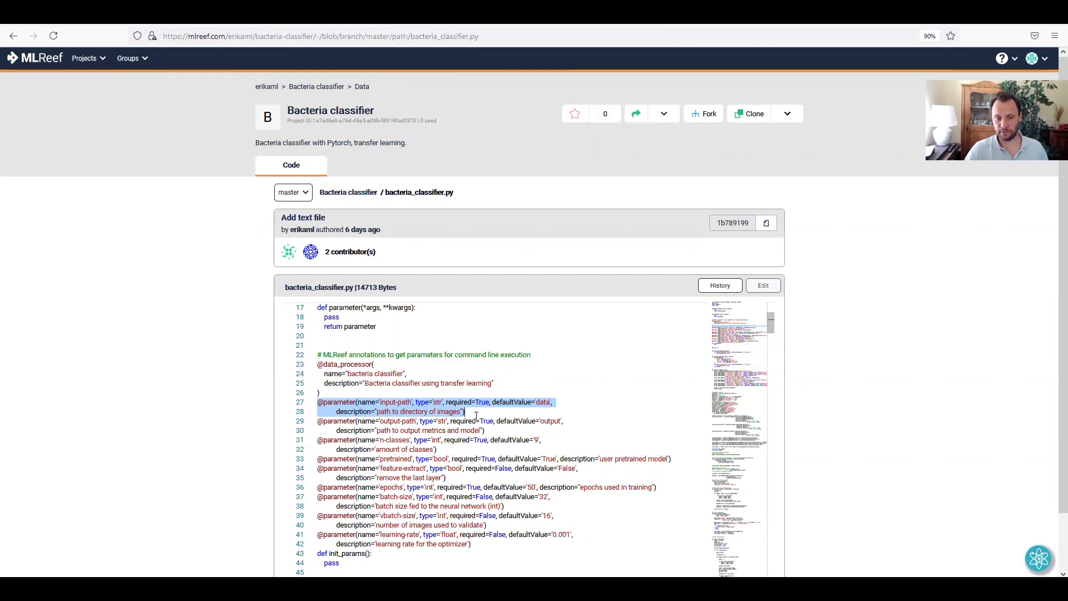
Review the Bacteria classifier's requirements.txt and return to the repository's file overview.
left_click(294, 166)
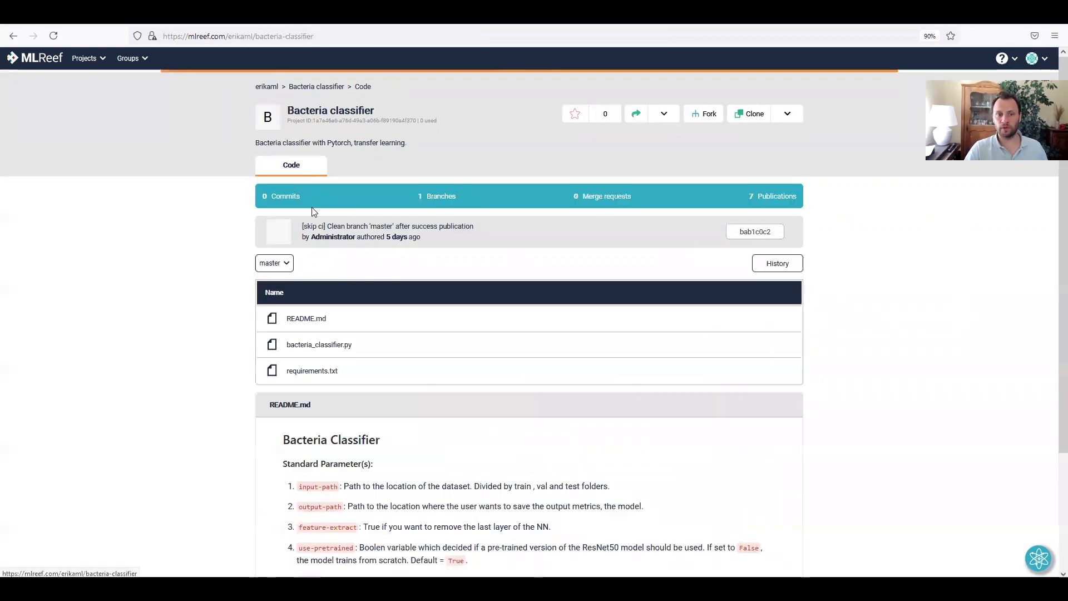
left_click(309, 371)
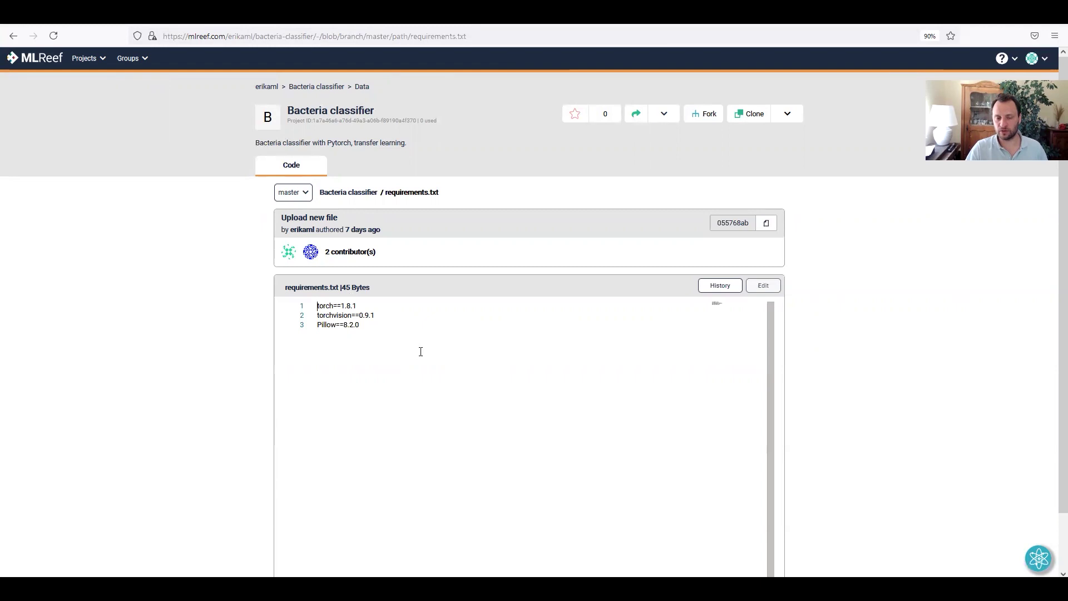
left_click(303, 170)
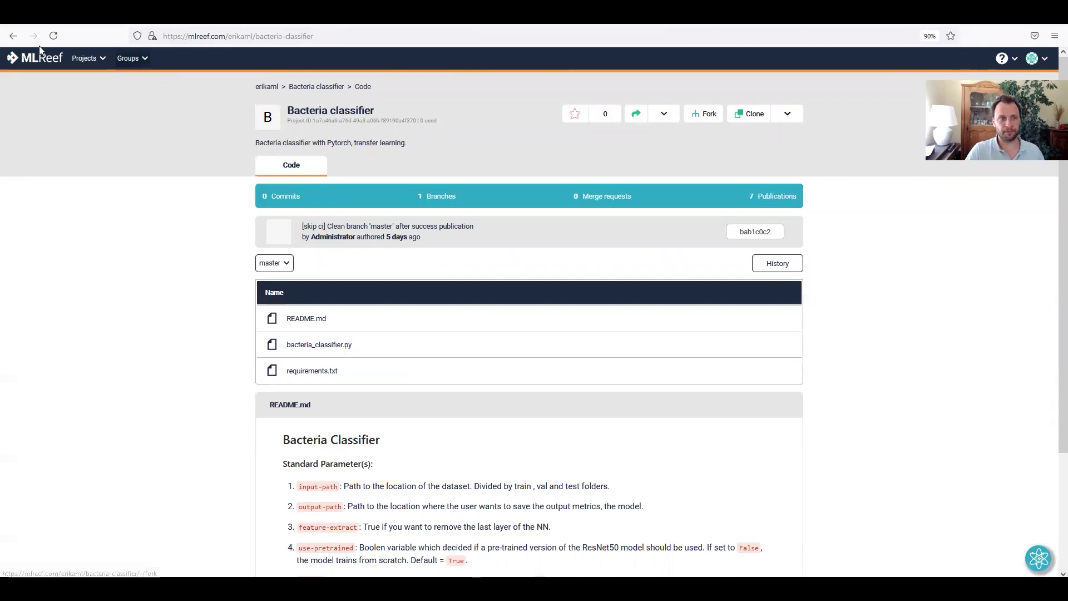
Open the Bacteria image classifier repository from the public models.
left_click(34, 61)
left_click(138, 135)
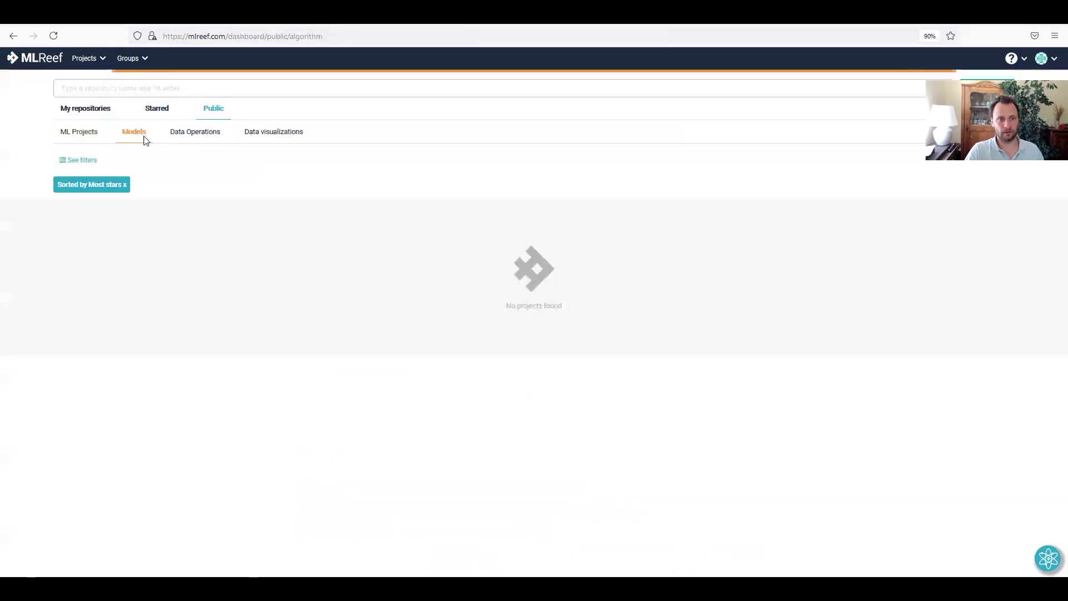
left_click(605, 249)
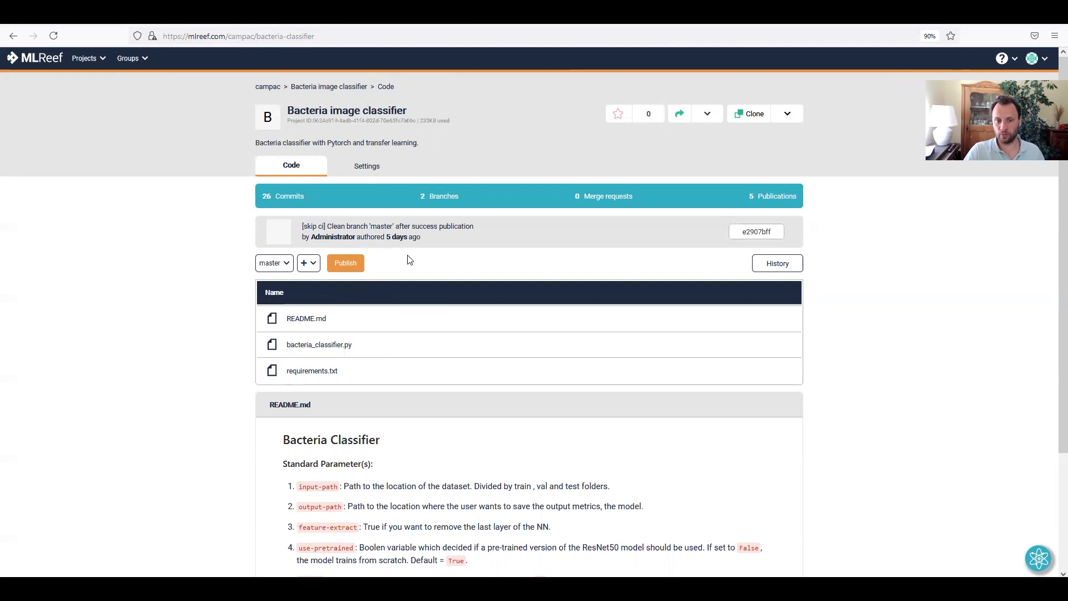
Start publishing the model from the master branch with entry point bacteria_classifier.py and base environment tensorflow/tensorflow:2.1.0-gpu-py3.
left_click(347, 265)
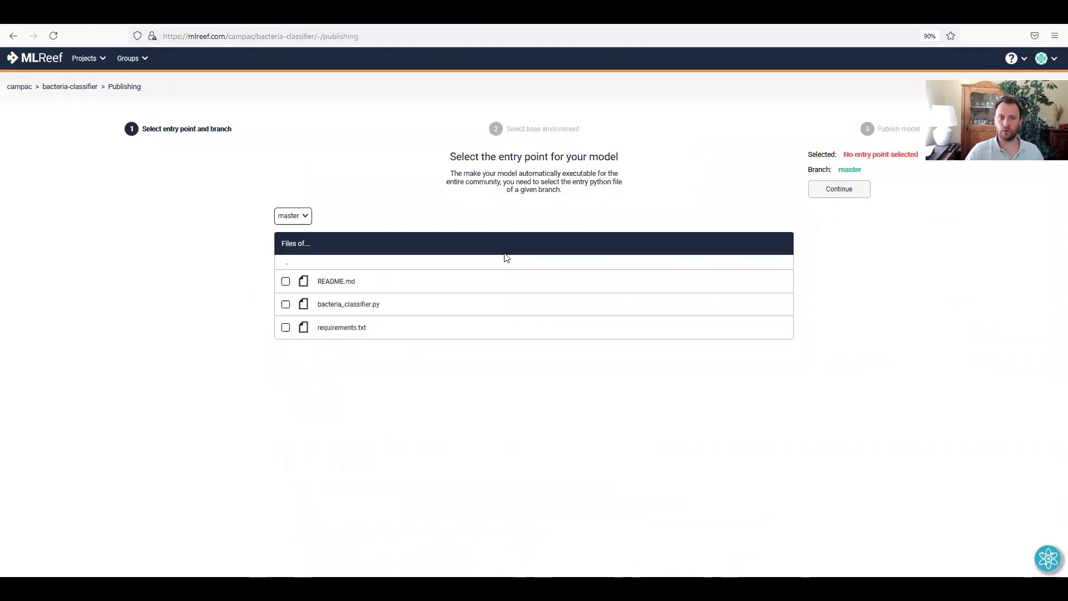
left_click(305, 216)
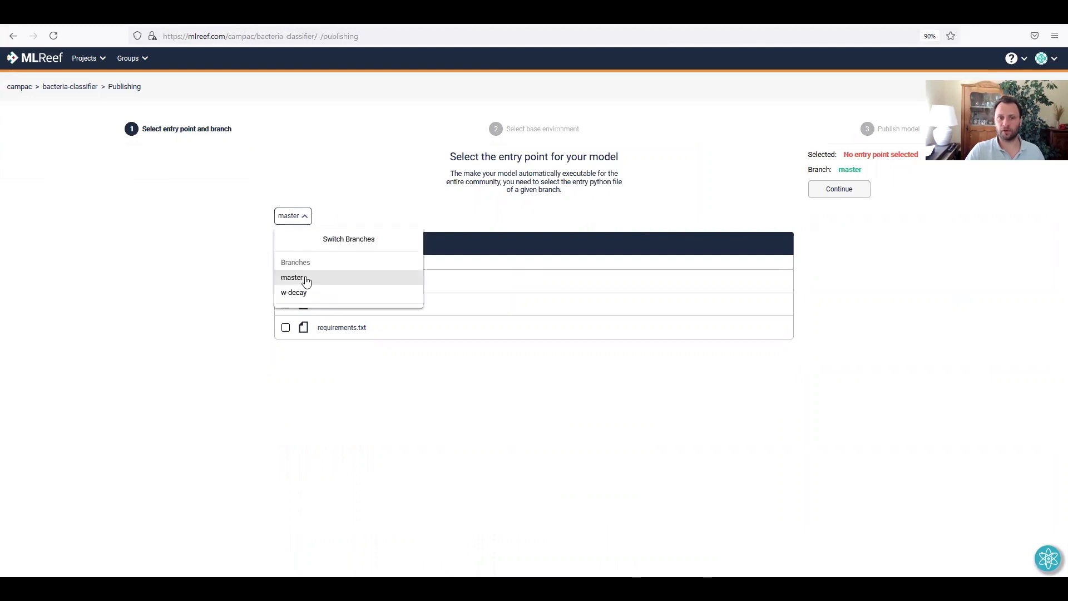
left_click(302, 220)
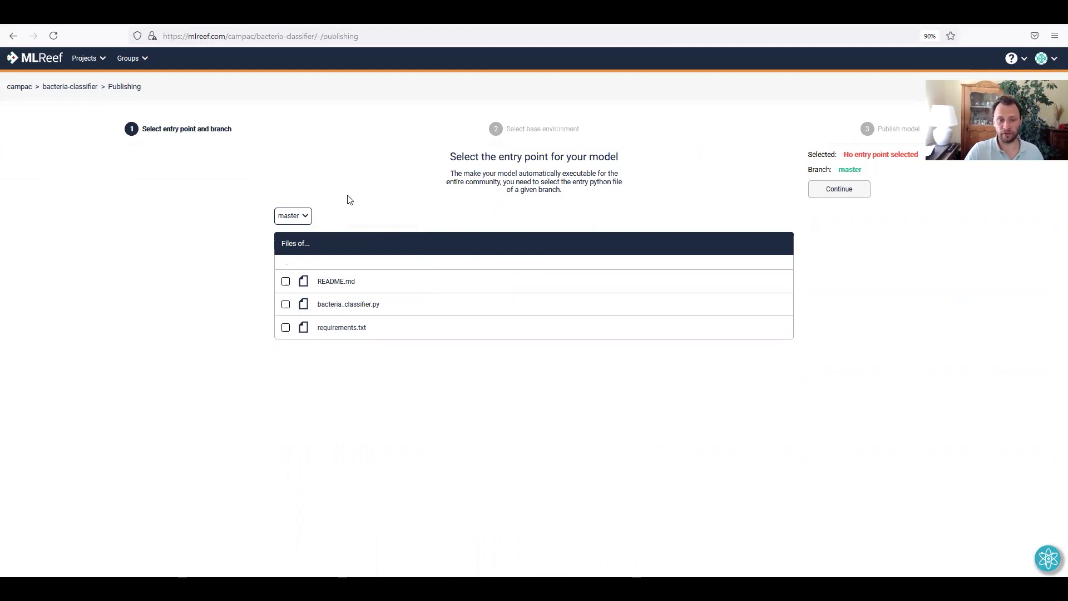
left_click(286, 304)
left_click(829, 195)
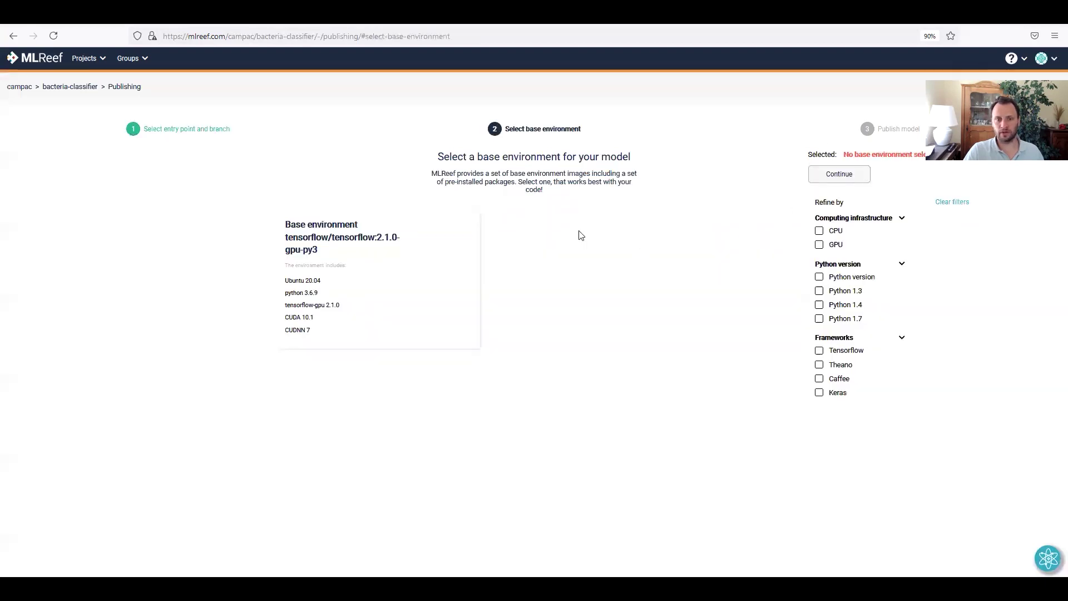
left_click(434, 260)
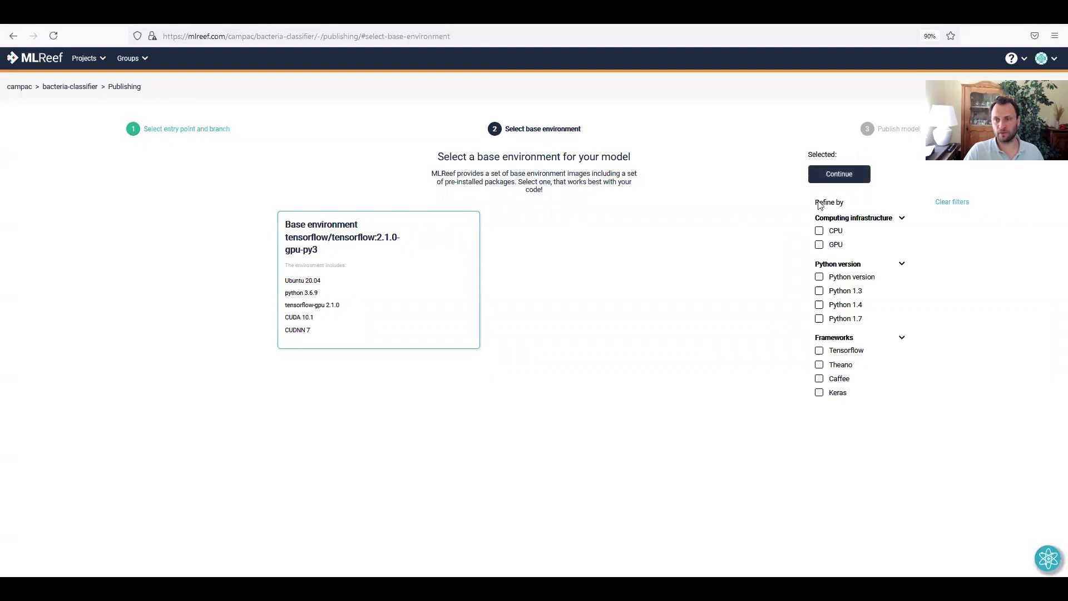
left_click(844, 175)
Publish the model with type CNN, category Classification and the Repository Producer Terms accepted, and open the publishing job's log.
scroll(344, 335, "down", 3)
left_click(267, 334)
left_click(414, 400)
left_click(251, 521)
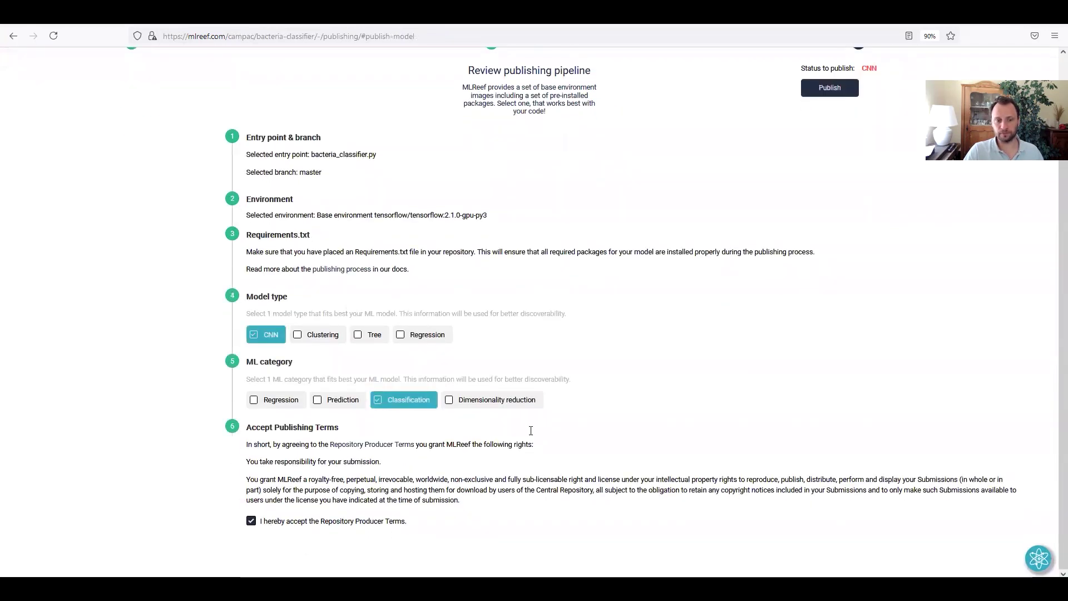
left_click(828, 90)
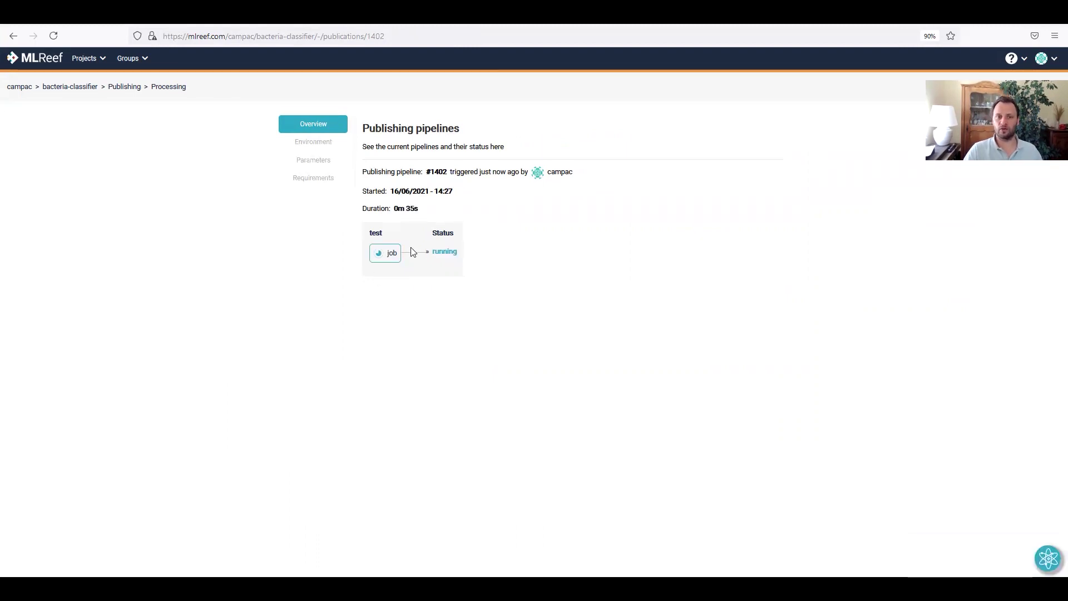
left_click(391, 256)
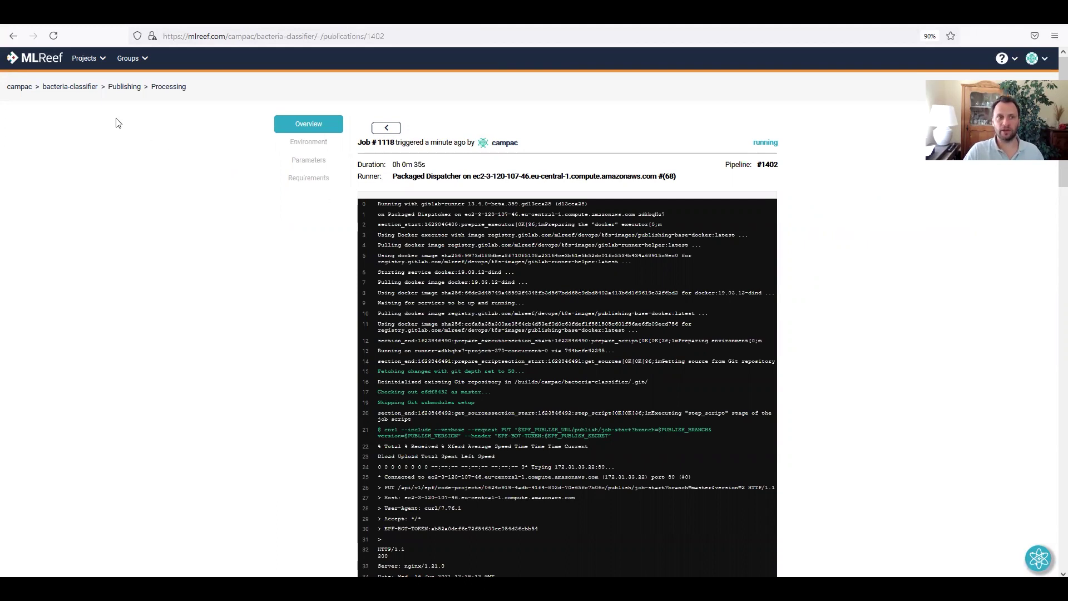
Search your own ML projects for "bact" and open Classification of Bacterial Species.
left_click(39, 58)
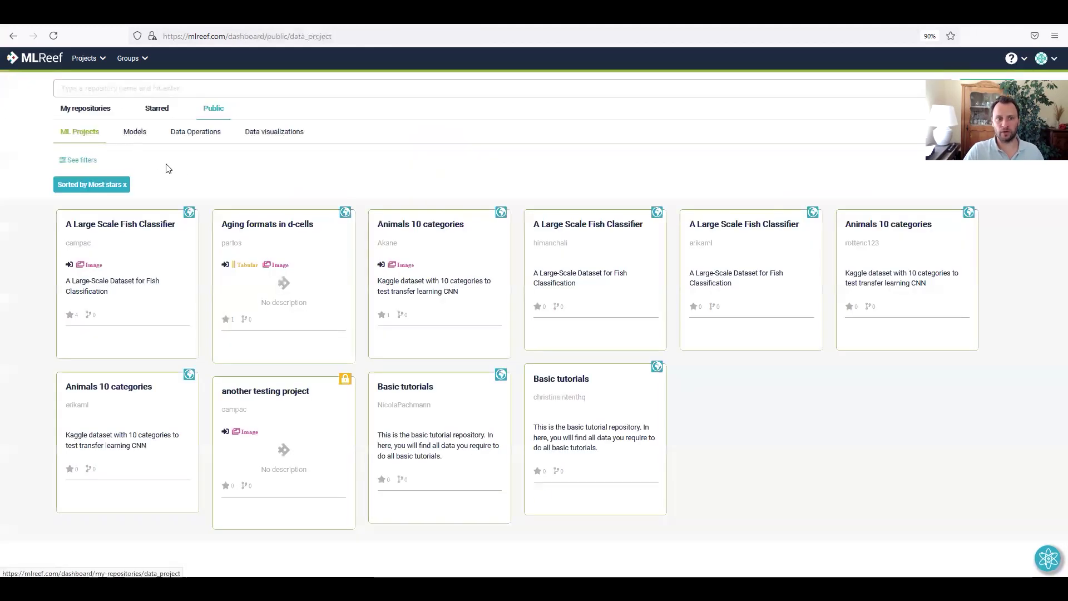
left_click(85, 108)
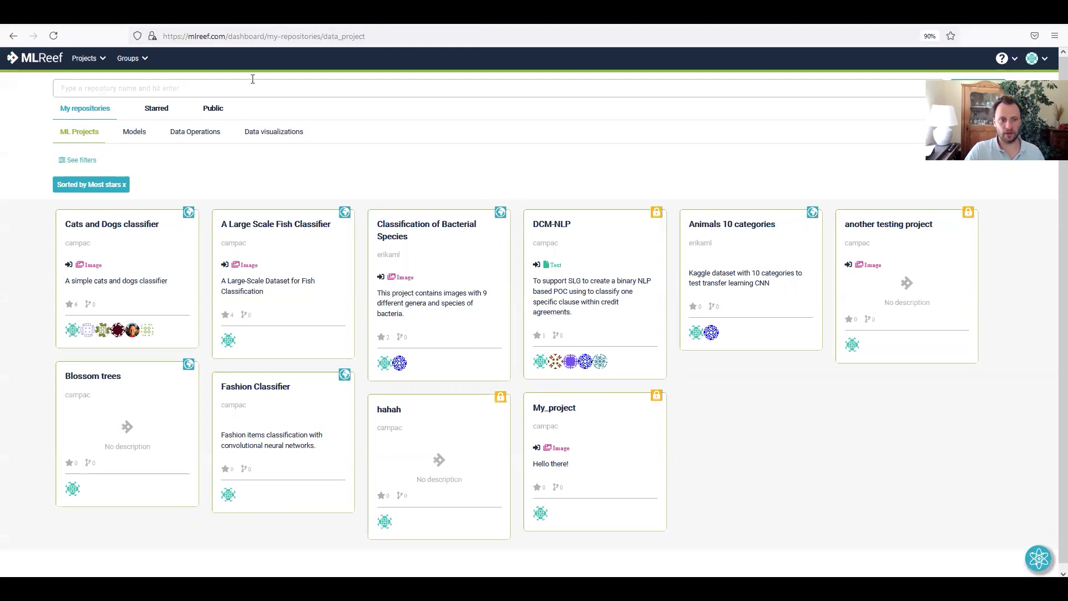
left_click(232, 85)
type("bact")
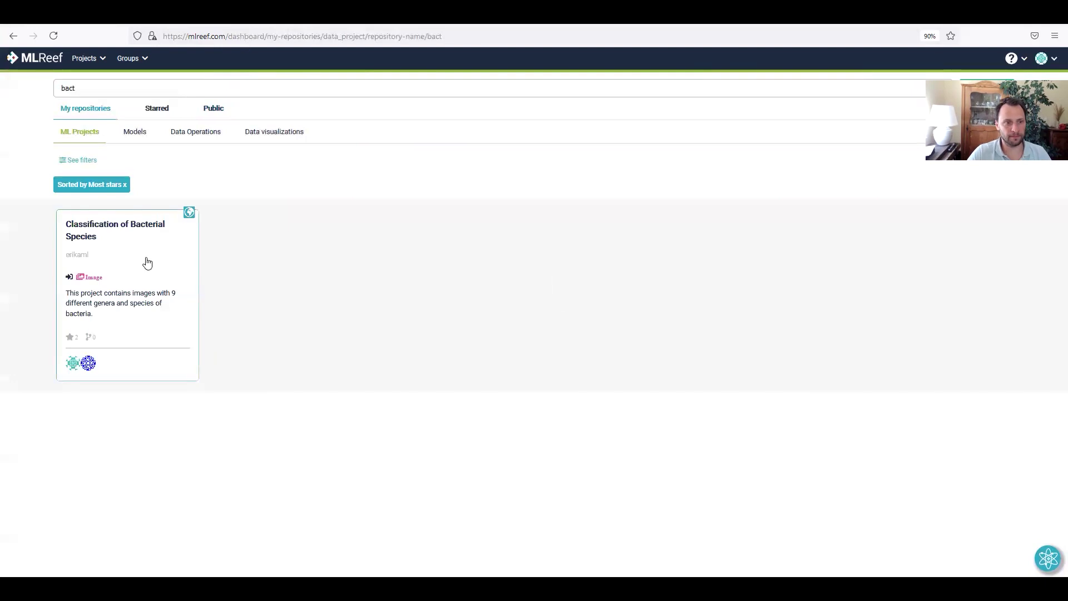
left_click(142, 264)
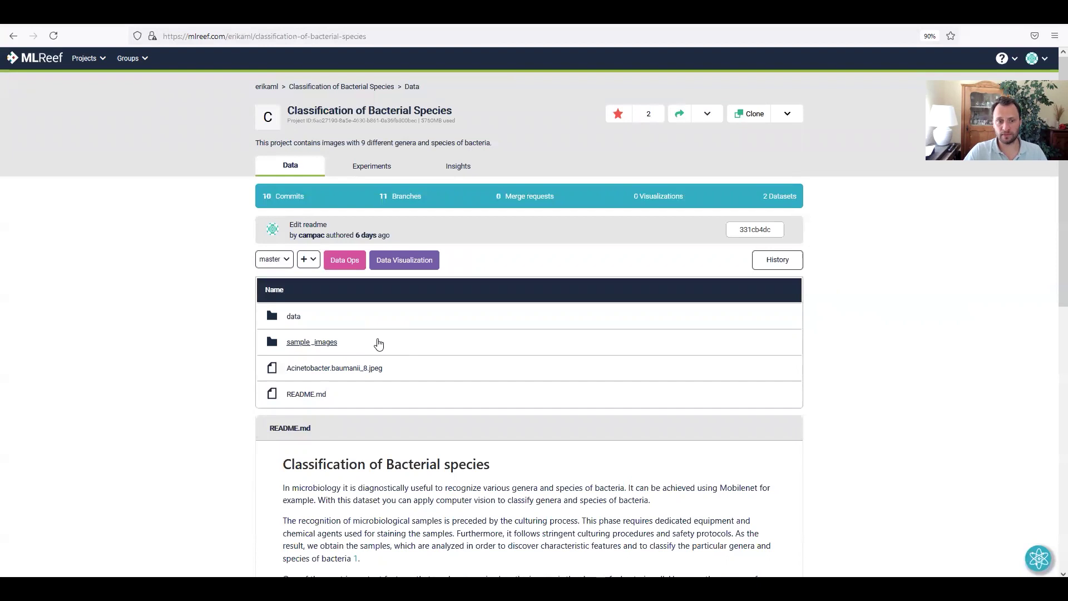
View the sample image Actinomyces.israeli_2.jpg in the sample _images folder and return to the project's root.
left_click(291, 343)
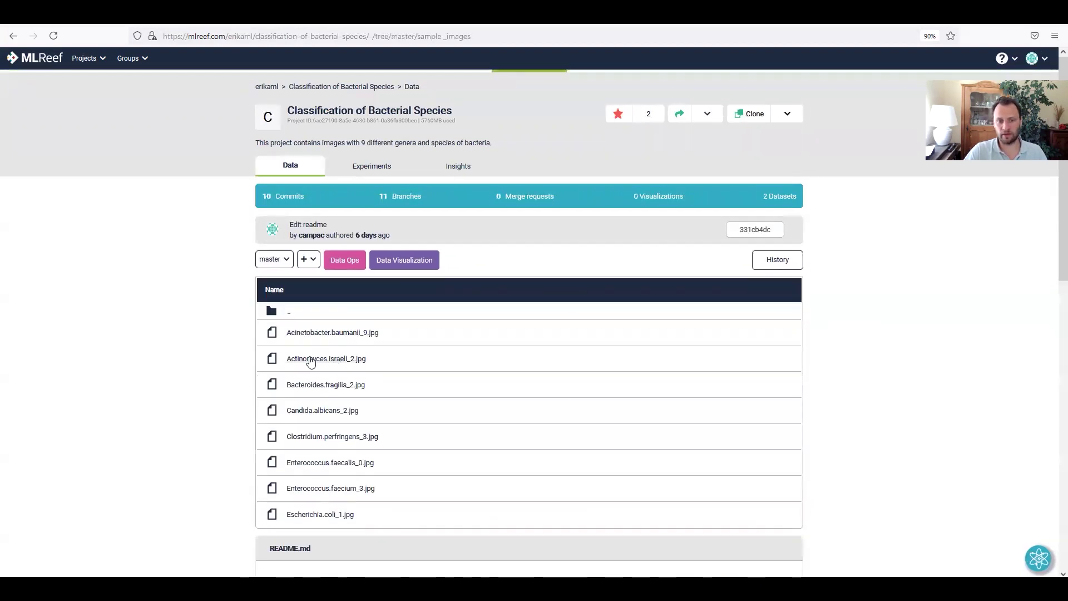
left_click(310, 362)
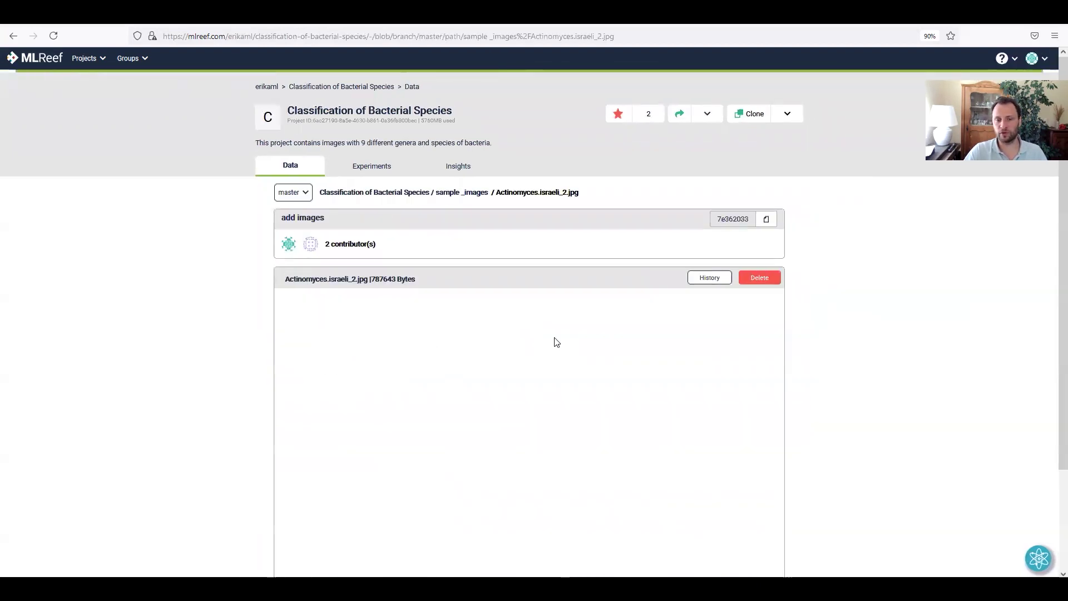
scroll(599, 377, "down", 2)
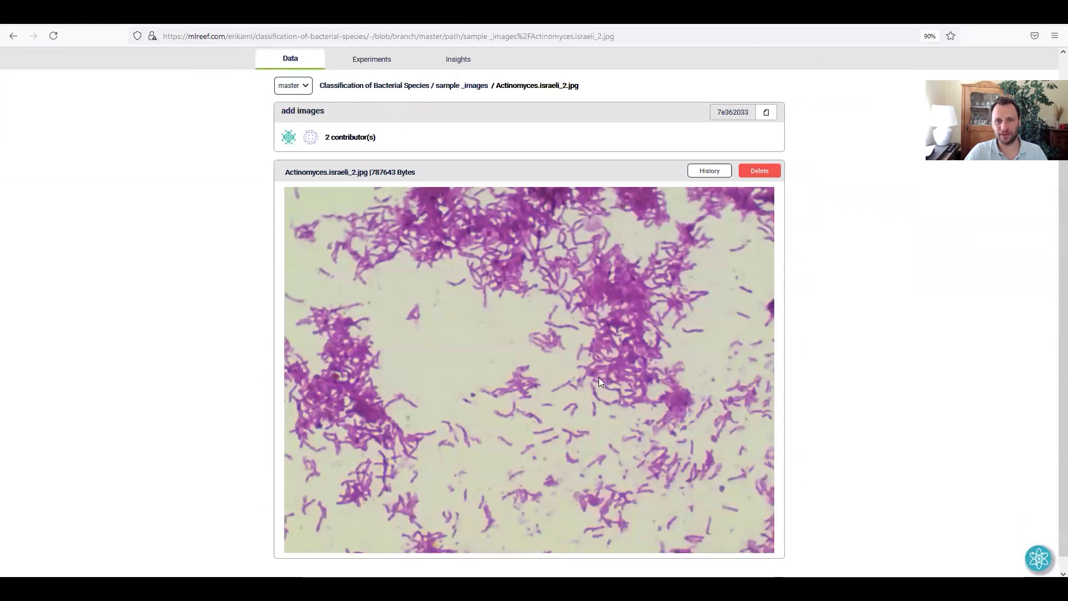
scroll(460, 335, "up", 2)
scroll(460, 339, "up", 1)
left_click(293, 166)
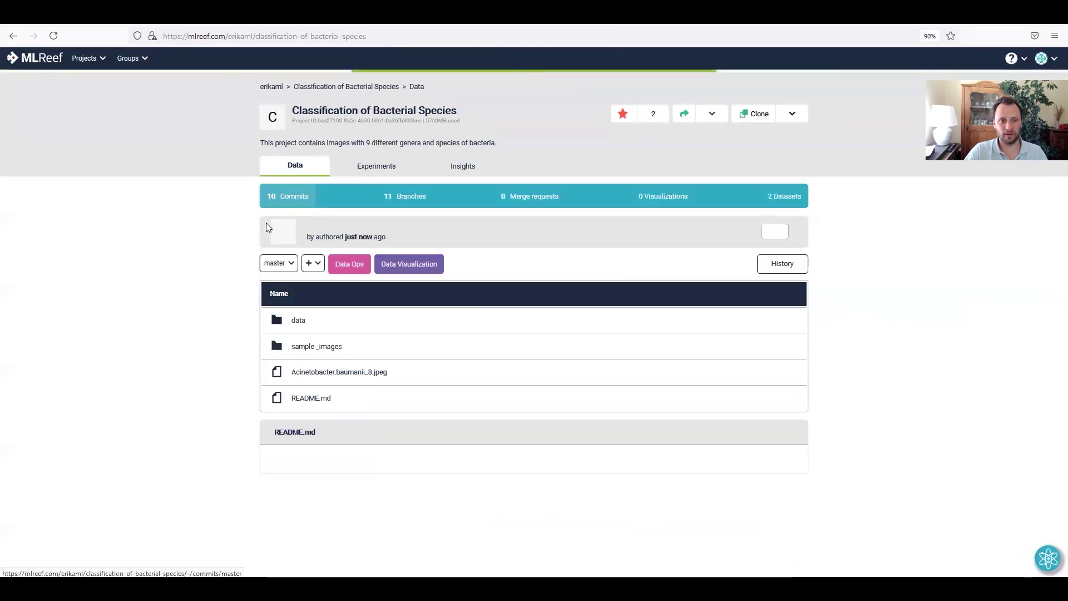
Inspect the class folders inside the project's data/train directory and return to the project's root.
left_click(294, 317)
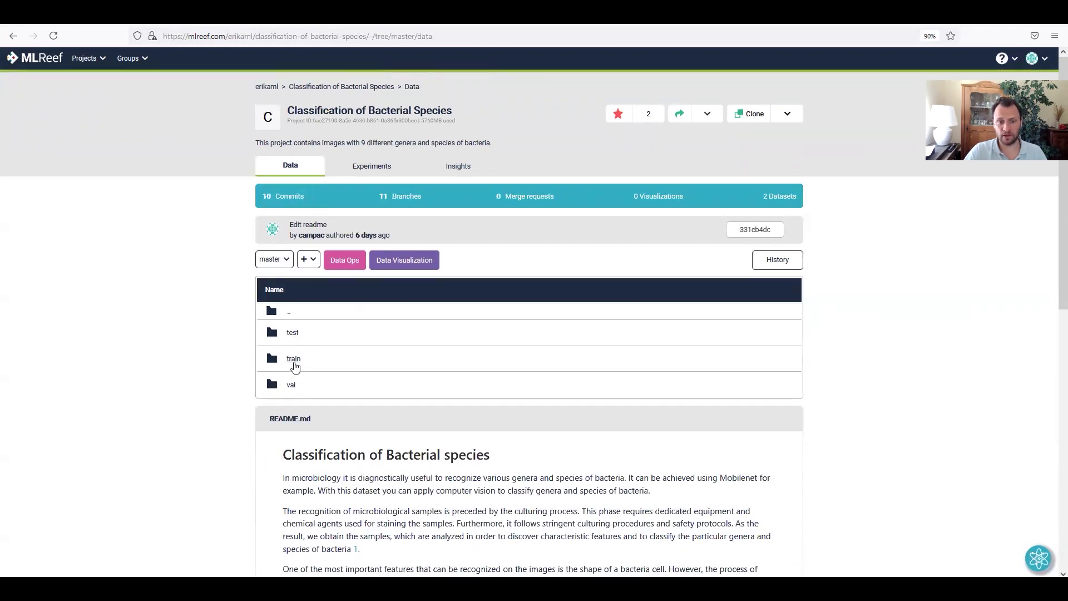
left_click(293, 361)
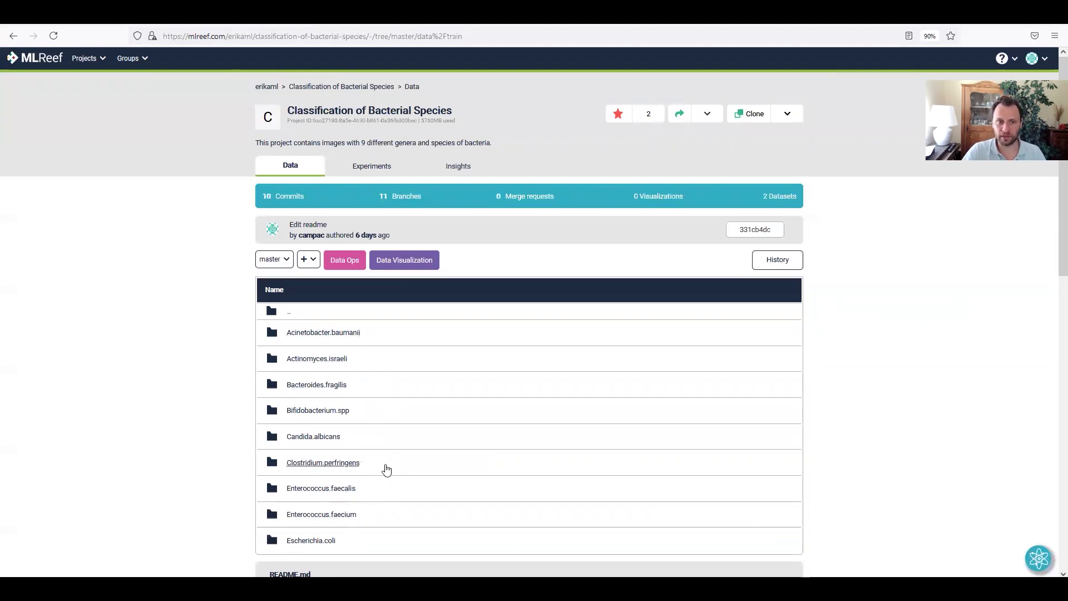
left_click(291, 170)
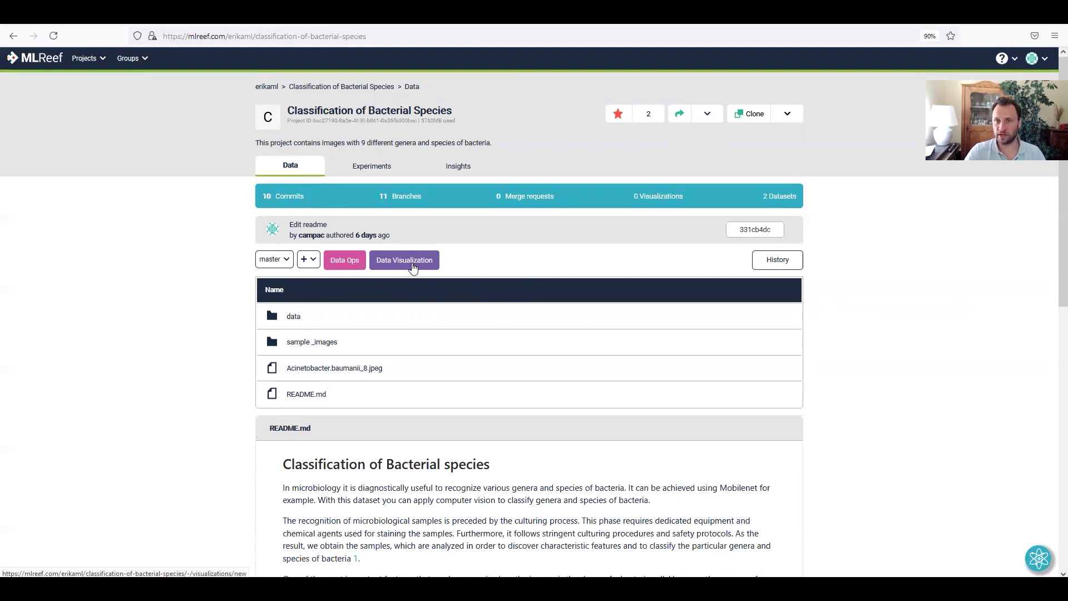
Start a new data pre-processing pipeline for the project and browse the list of available data operations.
left_click(341, 262)
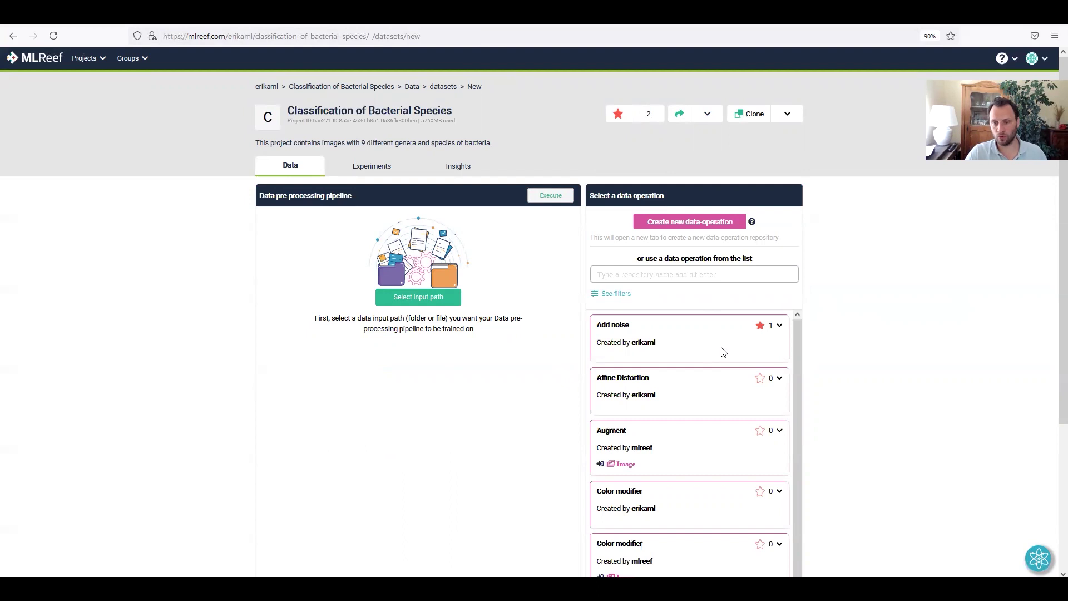
scroll(723, 348, "down", 3)
scroll(720, 356, "up", 2)
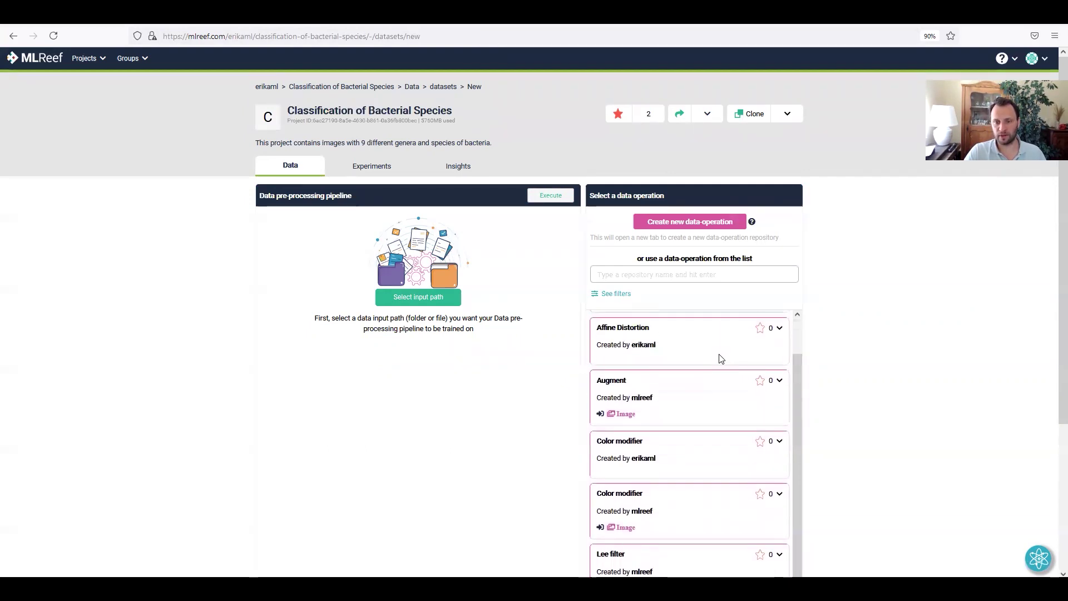
Set the data folder of the master branch as the pipeline's input path.
left_click(424, 301)
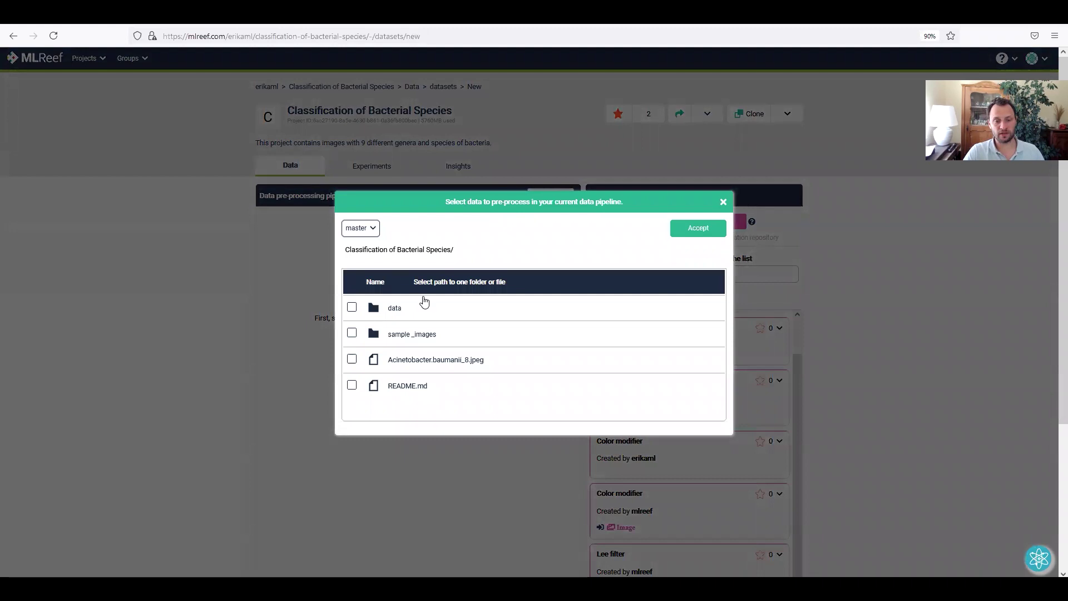
left_click(372, 236)
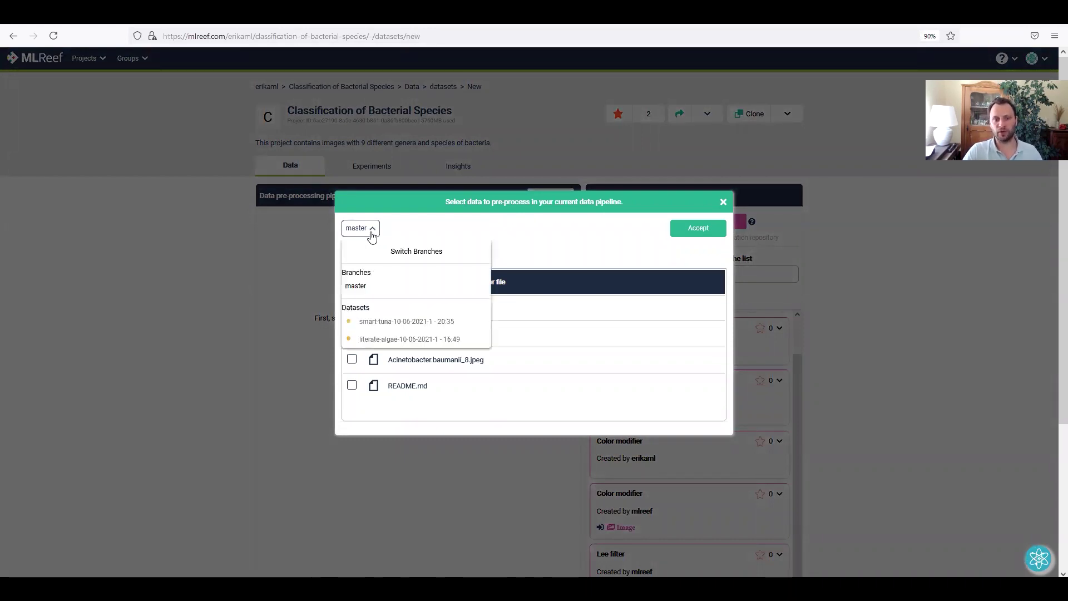
left_click(372, 234)
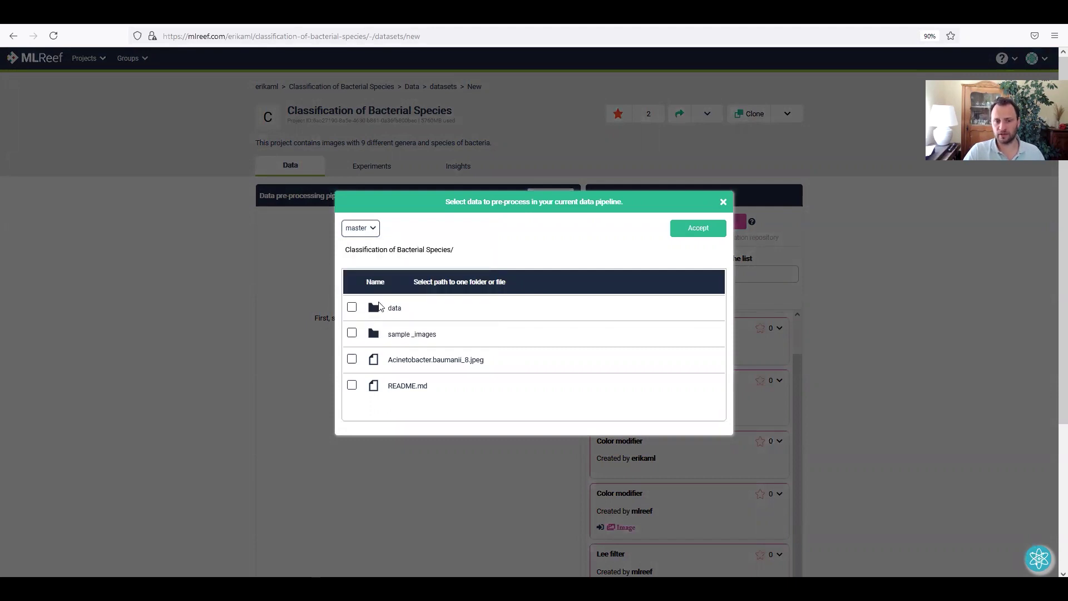
left_click(351, 308)
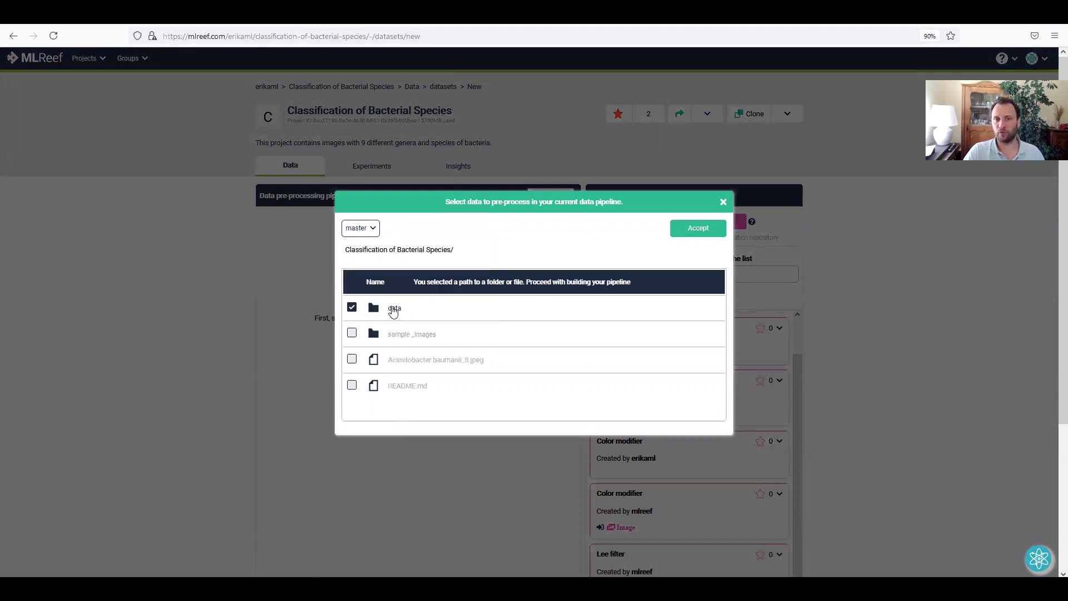
left_click(693, 231)
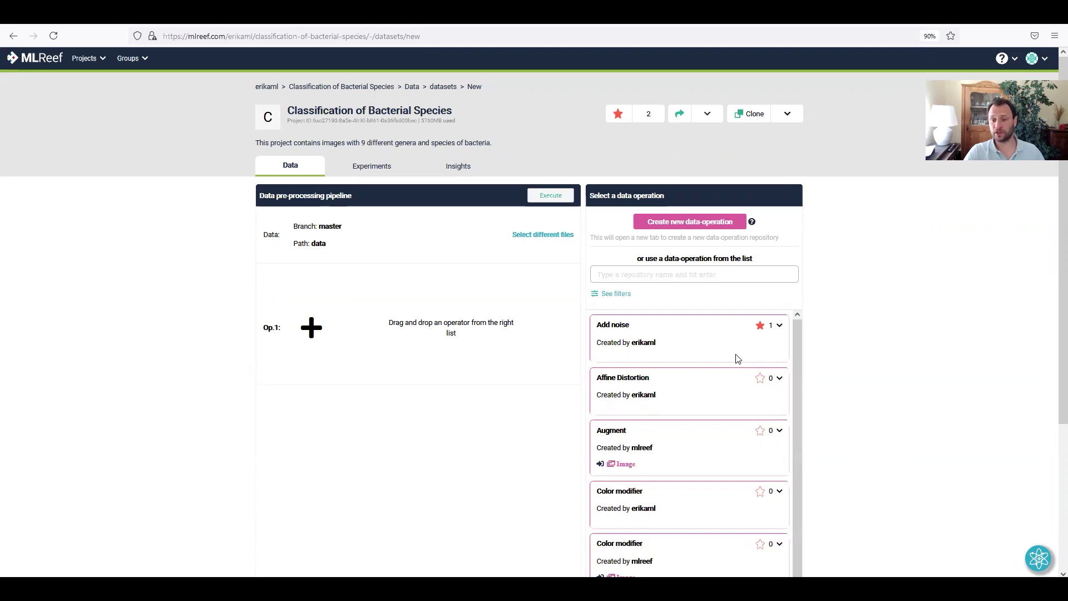
Add the Add noise operation as the pipeline's first operator and display its source code.
left_click_drag(716, 333, 562, 347)
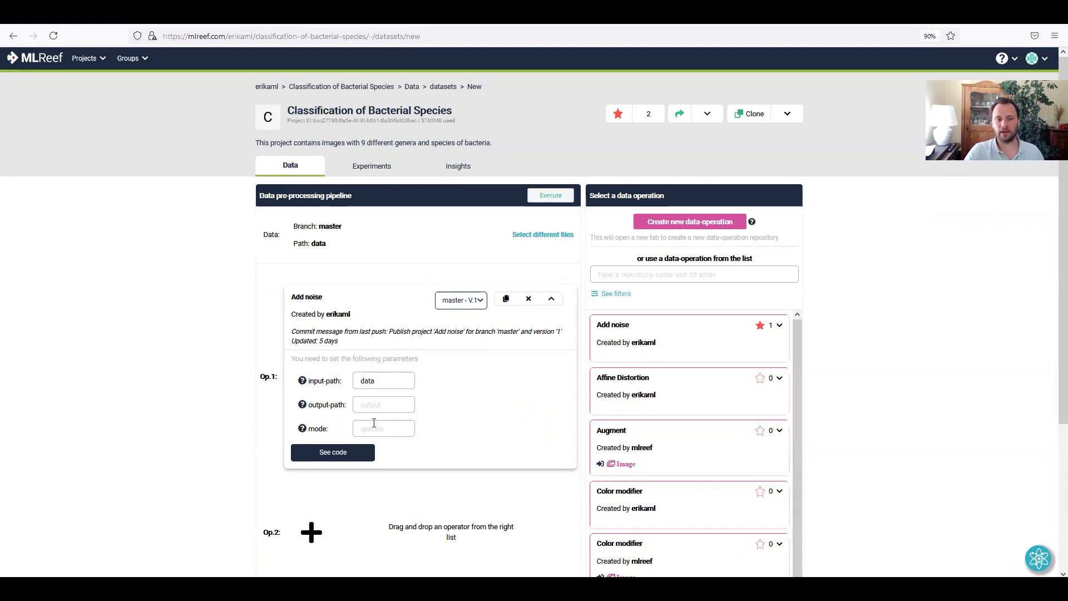
left_click(337, 452)
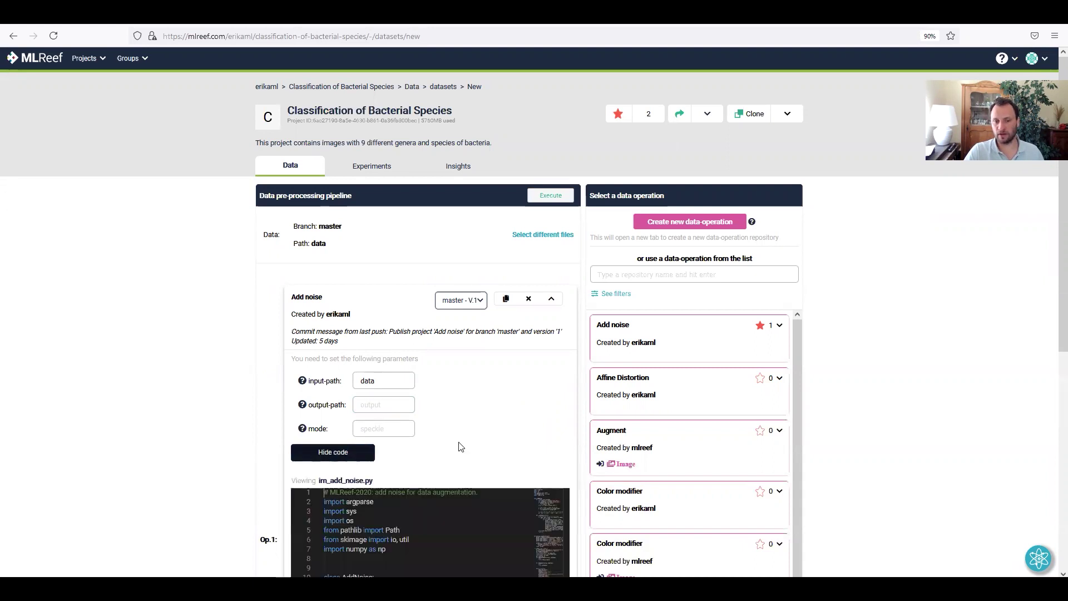
scroll(515, 293, "down", 3)
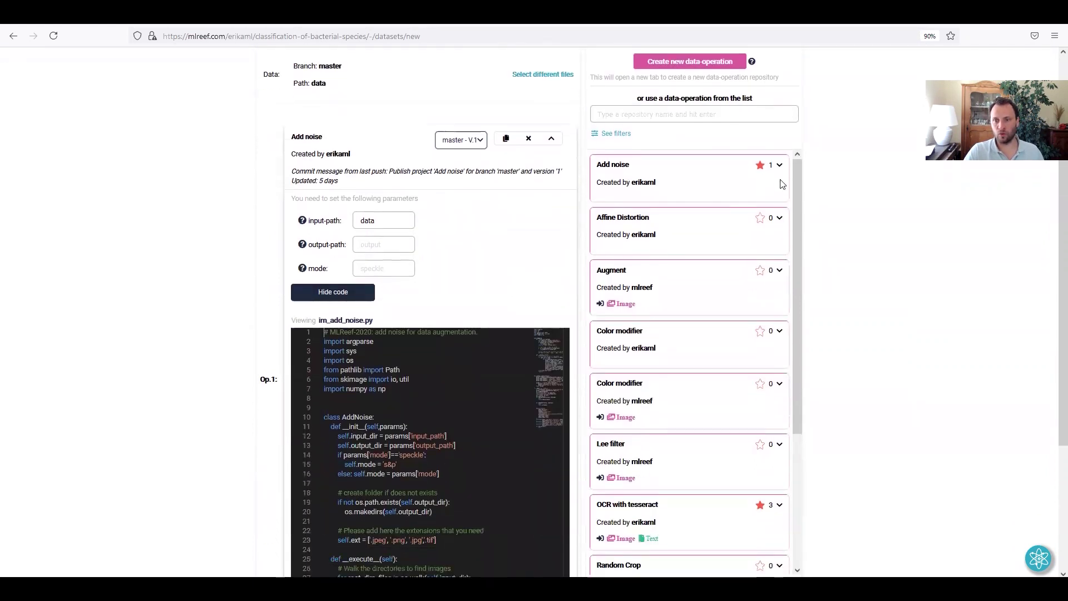
Look at the Add noise operation's repository, return to the pipeline and hide the displayed source code.
left_click(780, 167)
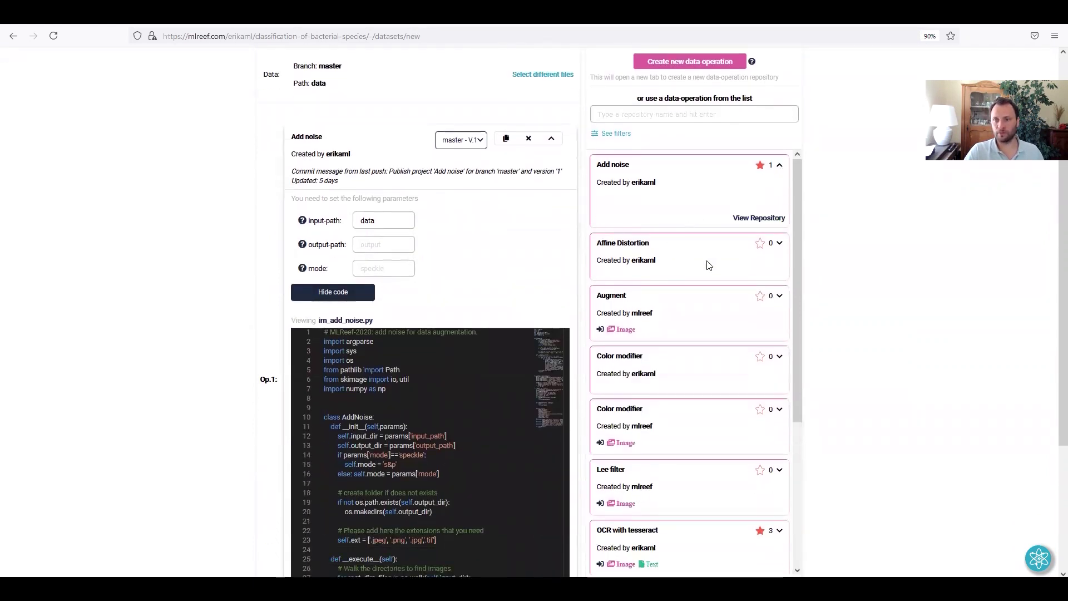
left_click(757, 225)
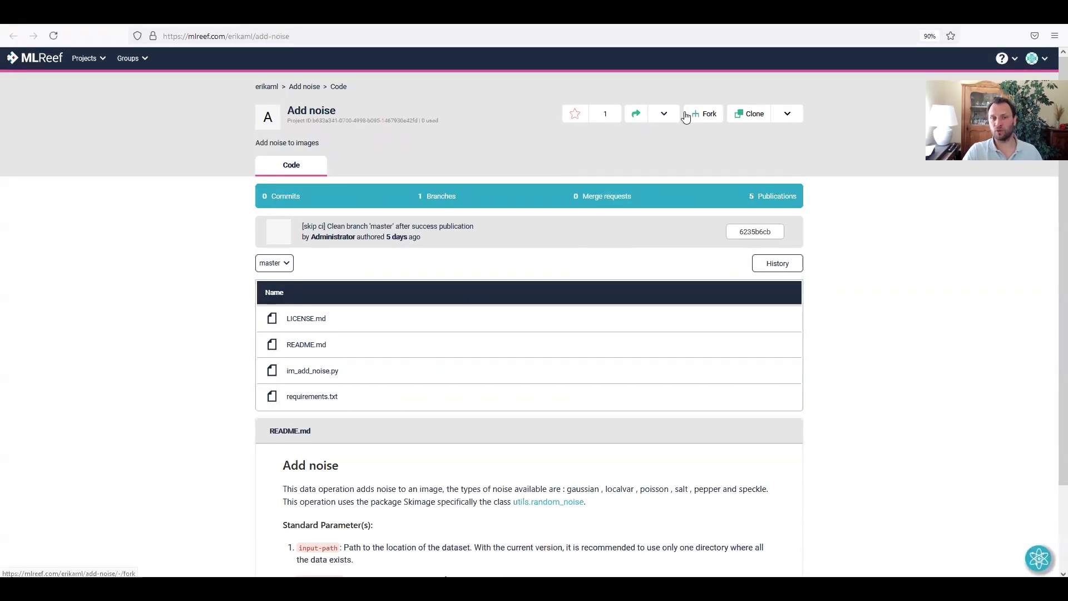
left_click(236, 22)
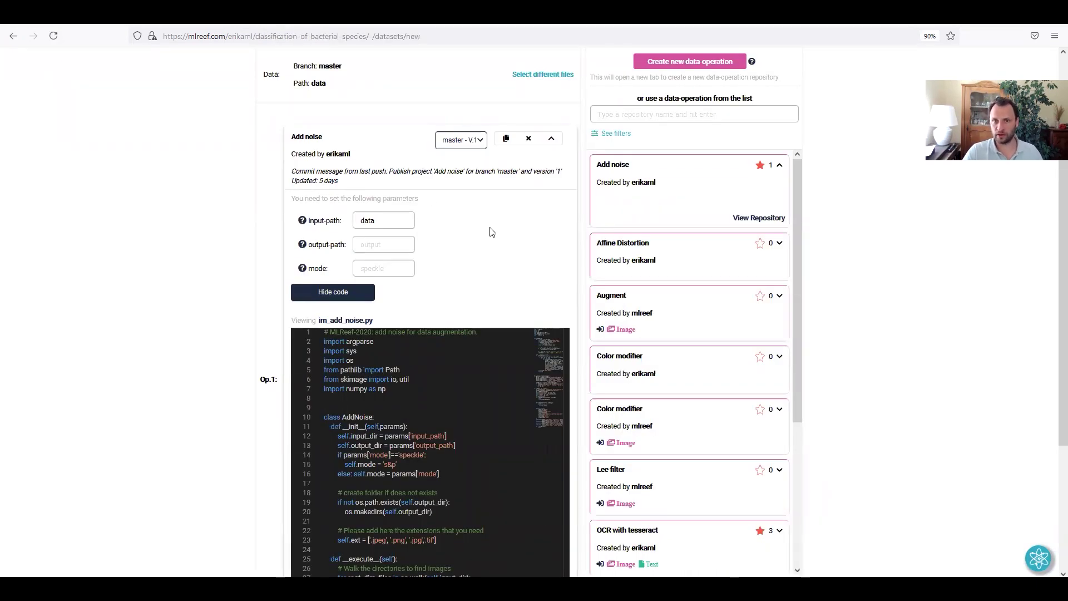
left_click(334, 291)
scroll(305, 212, "up", 1)
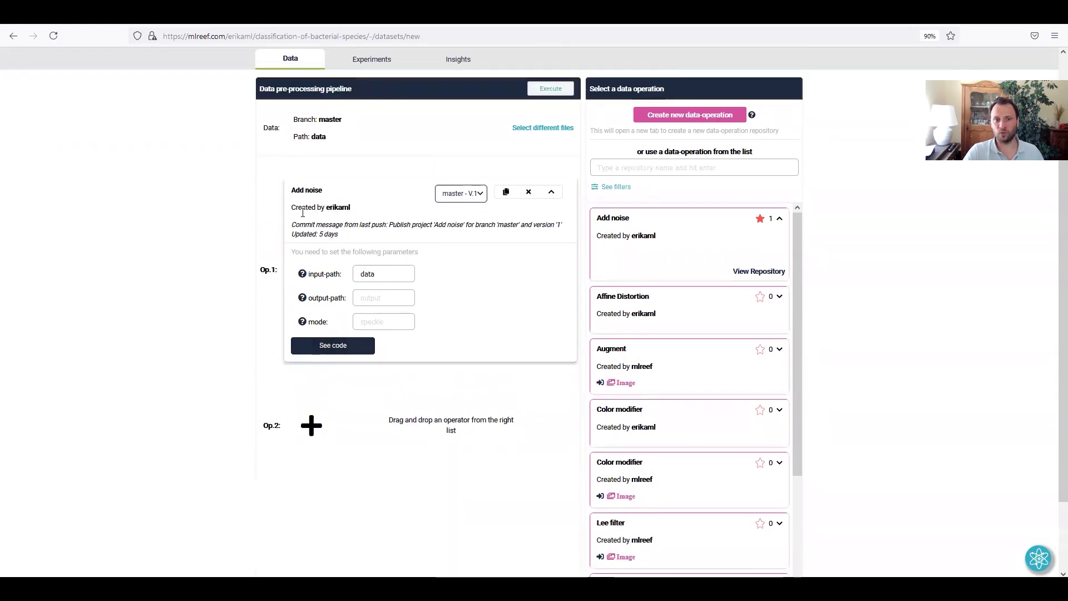
Set the Add noise operation's output path to out1 and its mode to salt.
left_click(394, 297)
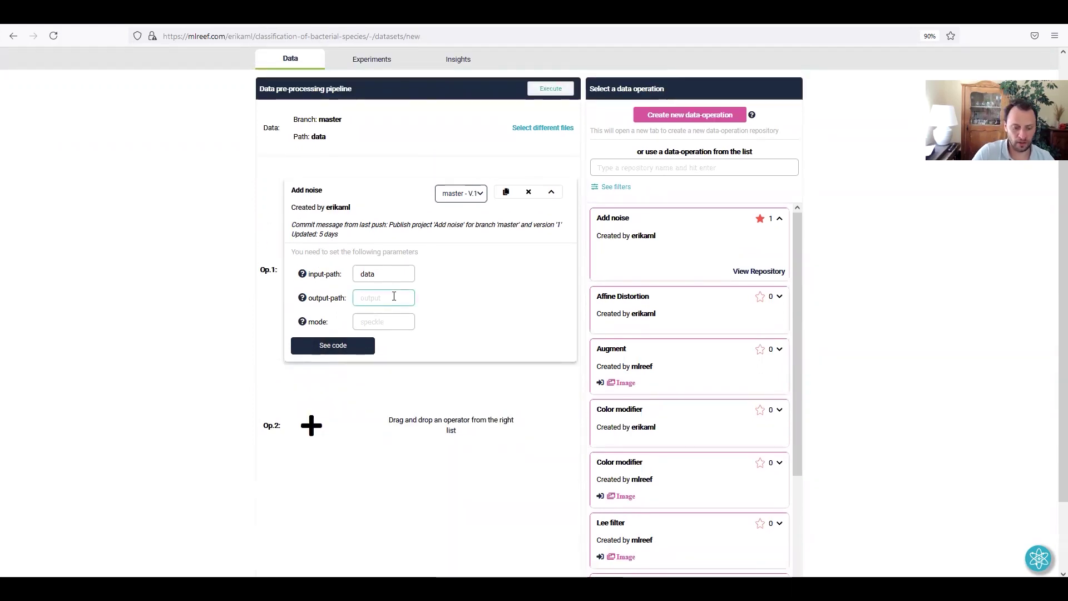
type("out1")
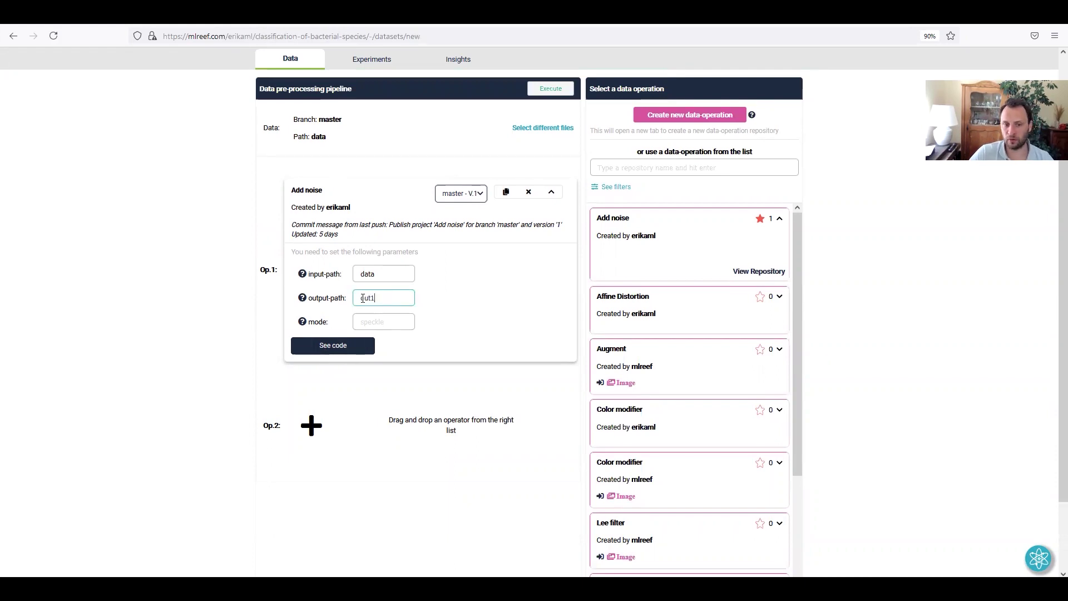
left_click(380, 317)
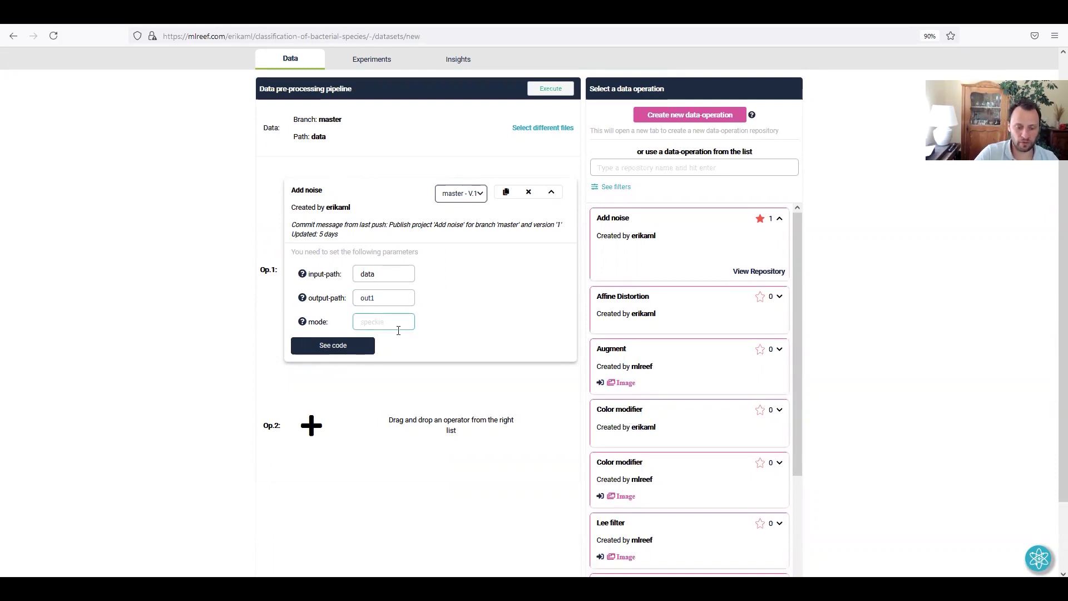
type("salt")
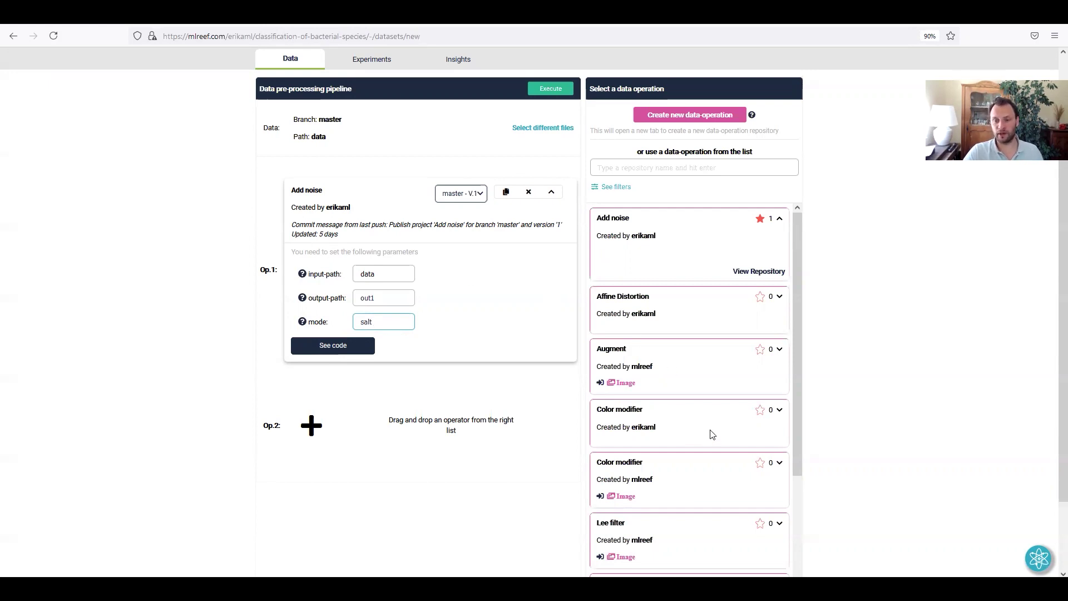
Add the first listed Color modifier as the second operator, with input path out1 and output path final.
left_click_drag(711, 433, 513, 429)
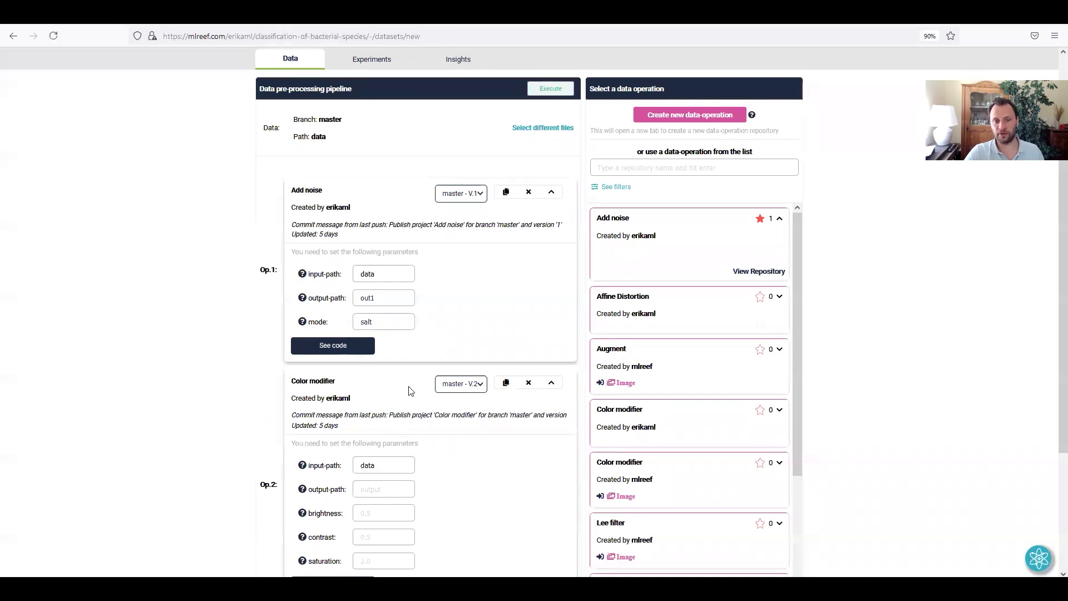
scroll(408, 390, "down", 1)
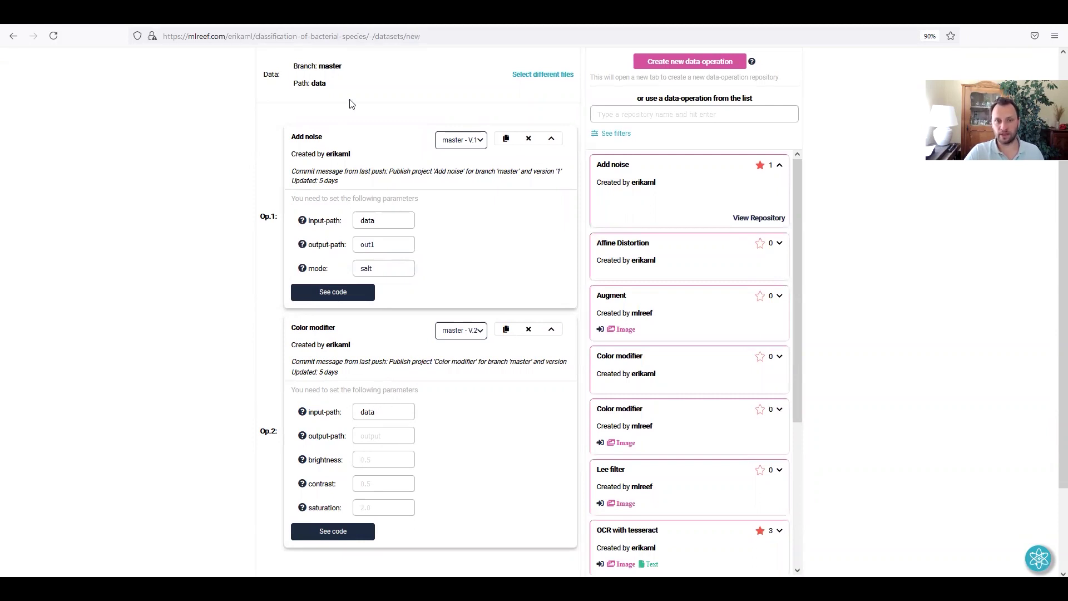
double_click(319, 83)
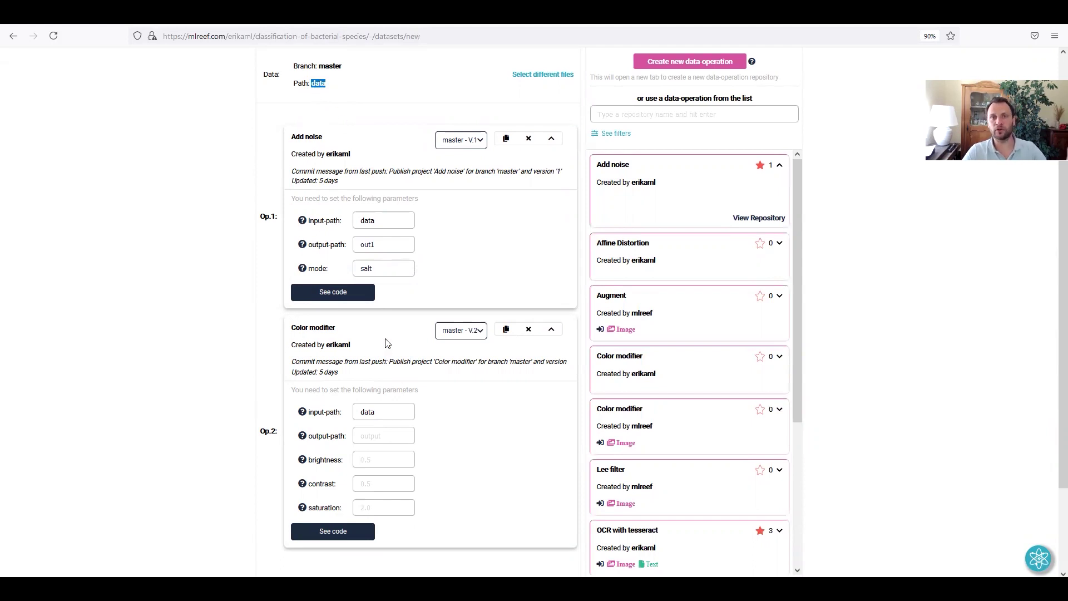
double_click(391, 412)
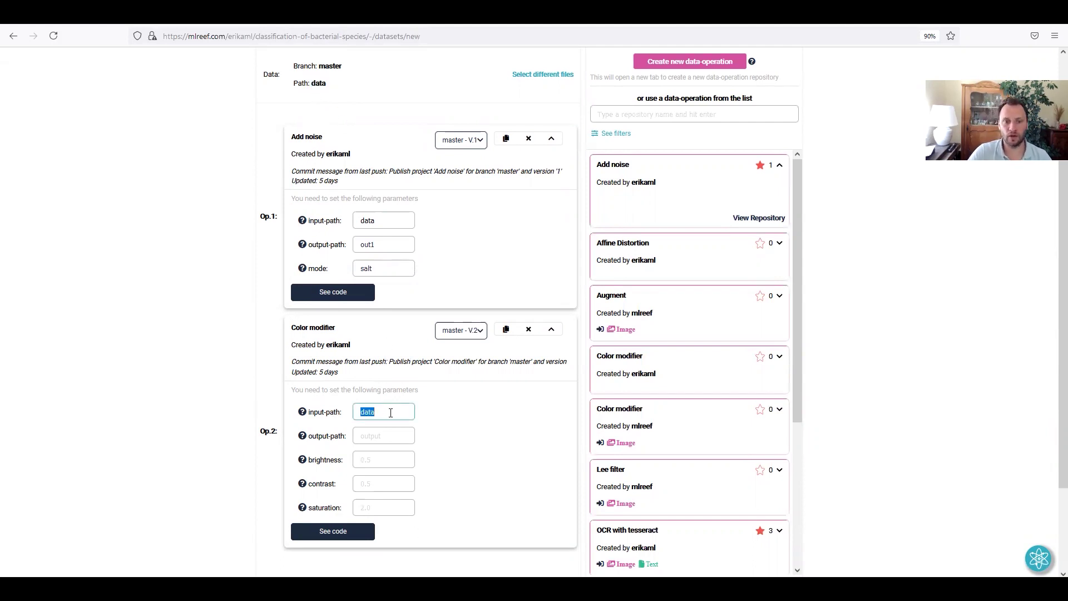
type("out1")
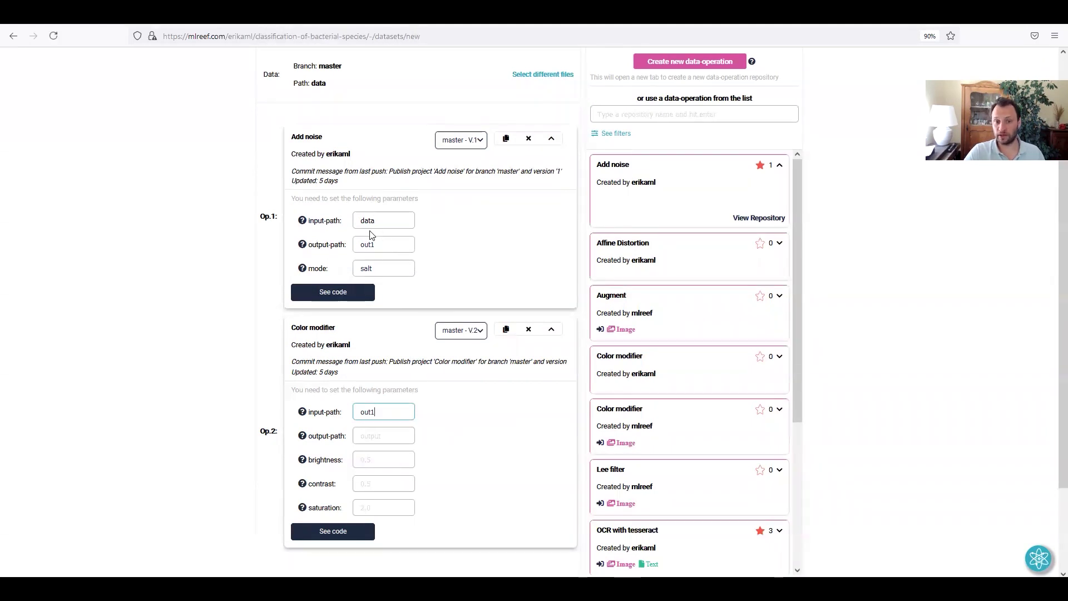
left_click(396, 432)
type("final")
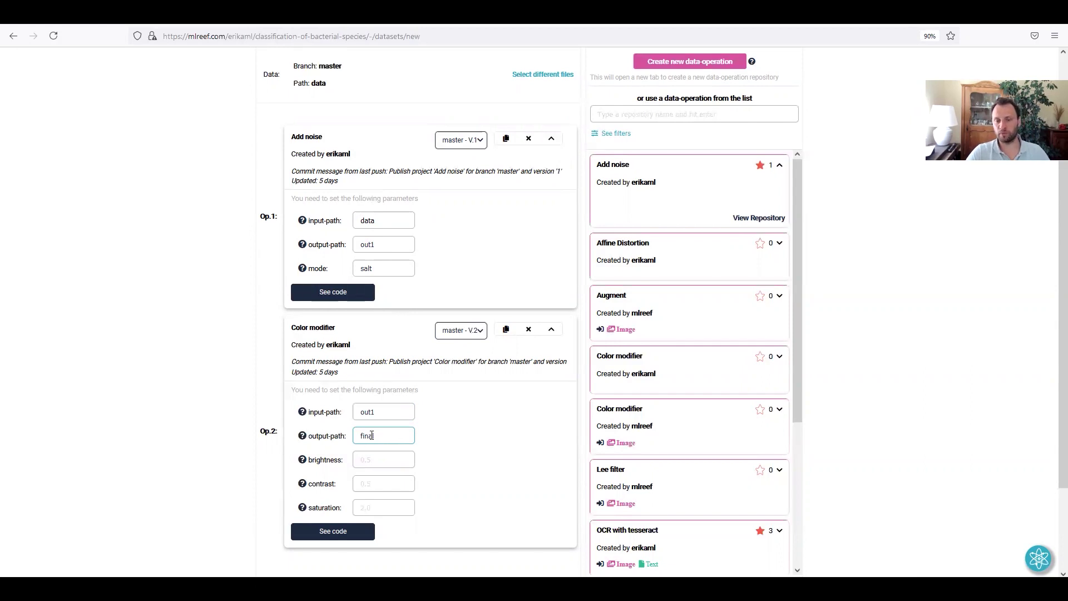
Set the Color modifier's brightness to 0.2, contrast to 0.1 and saturation to 1.0.
left_click(396, 464)
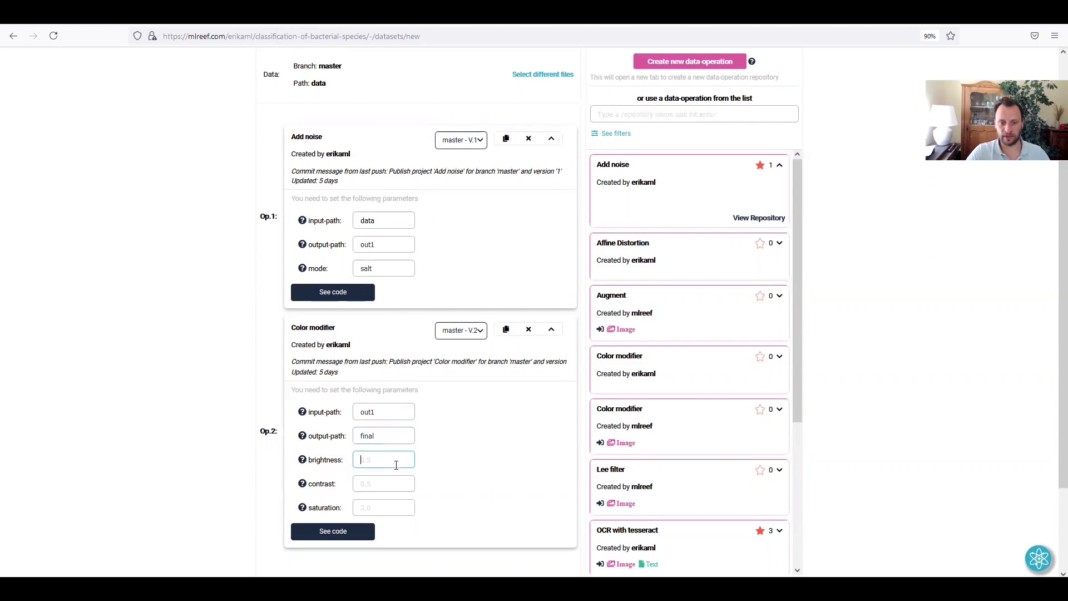
type("0,2")
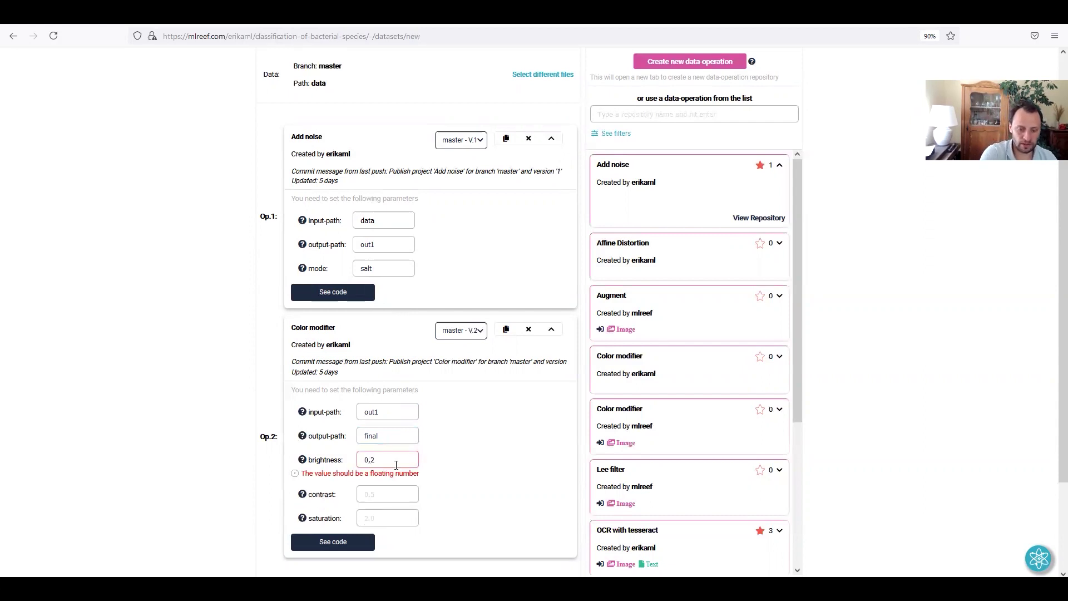
key("BackSpace")
key("BackSpace")
type(".2")
key("Tab")
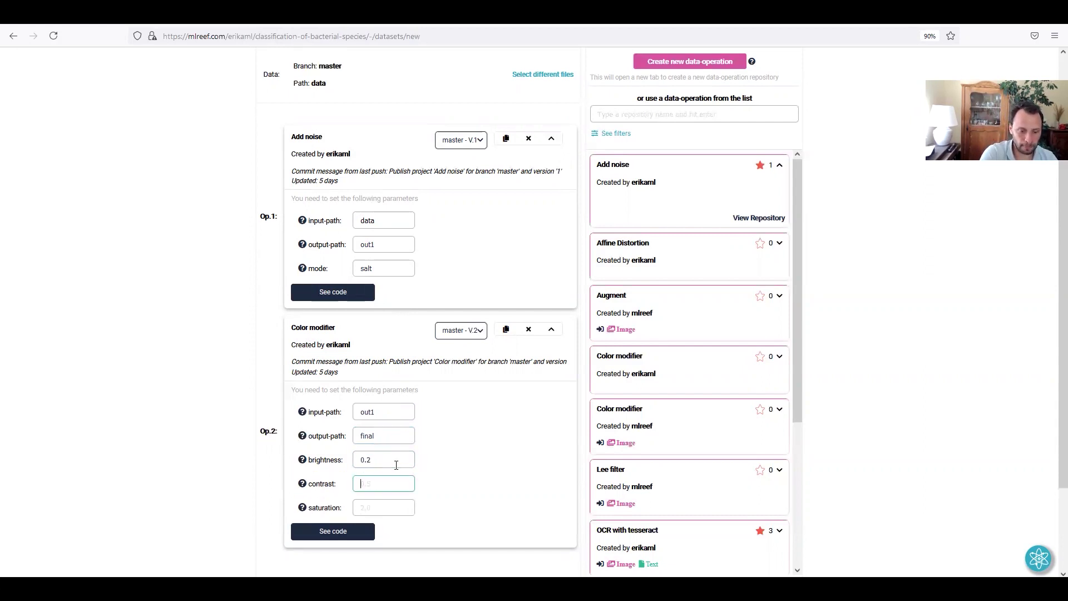
type("0,")
key("BackSpace")
type(".1")
key("Tab")
type("1")
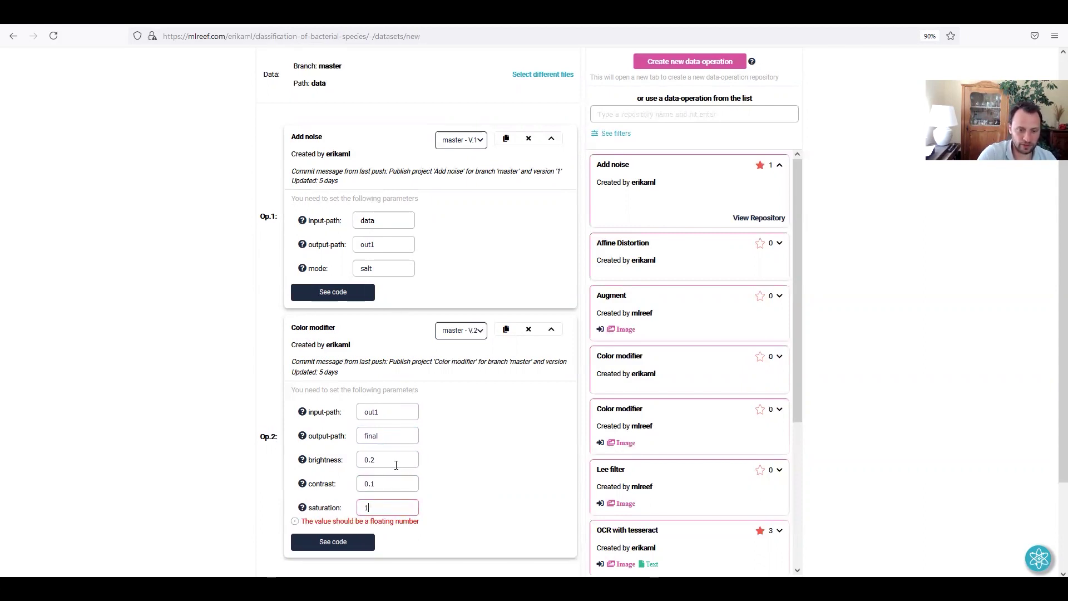
type(".")
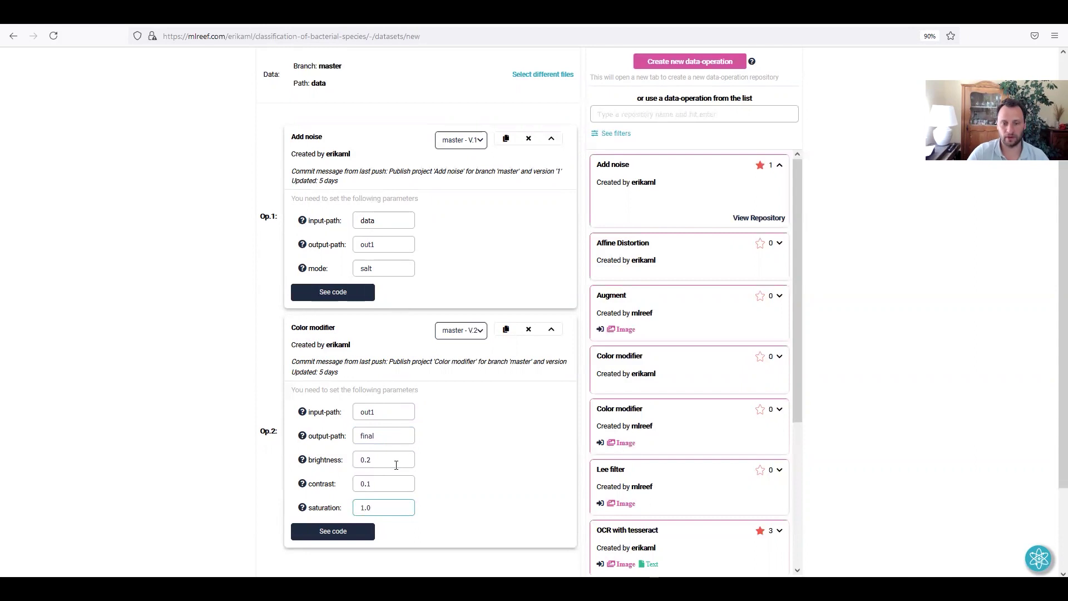
Execute the pipeline to create a new dataset in the data repository, using the Medium CPU machine.
scroll(447, 412, "up", 1)
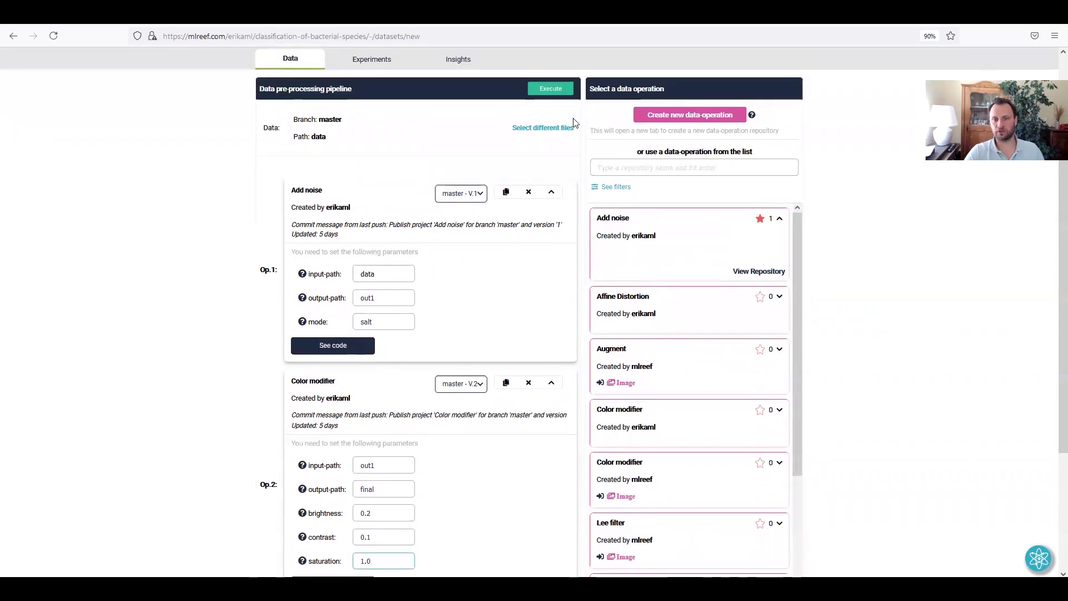
left_click(547, 94)
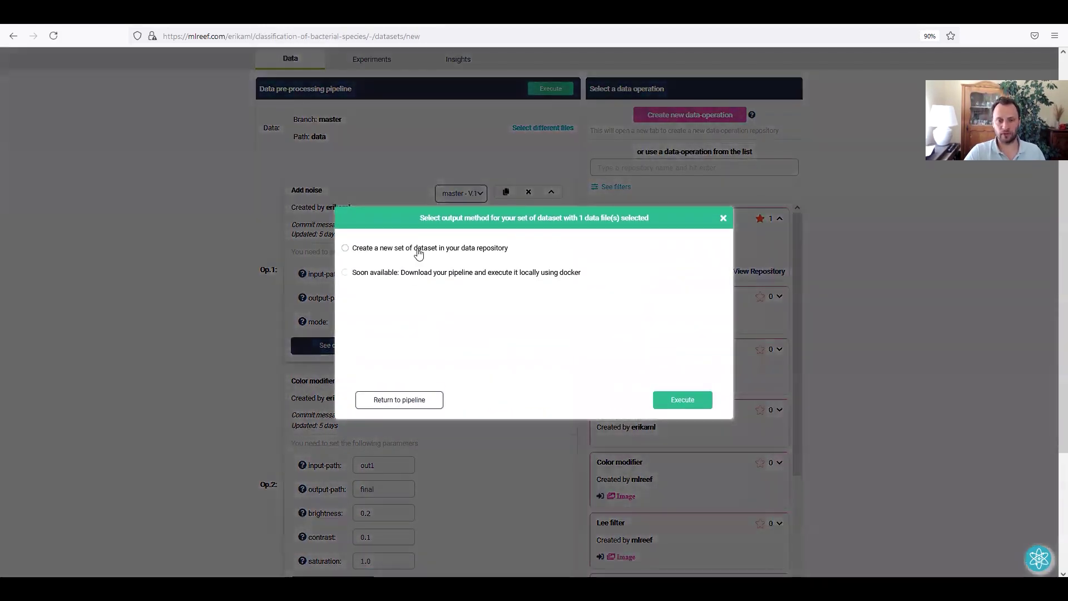
left_click(408, 271)
left_click(403, 289)
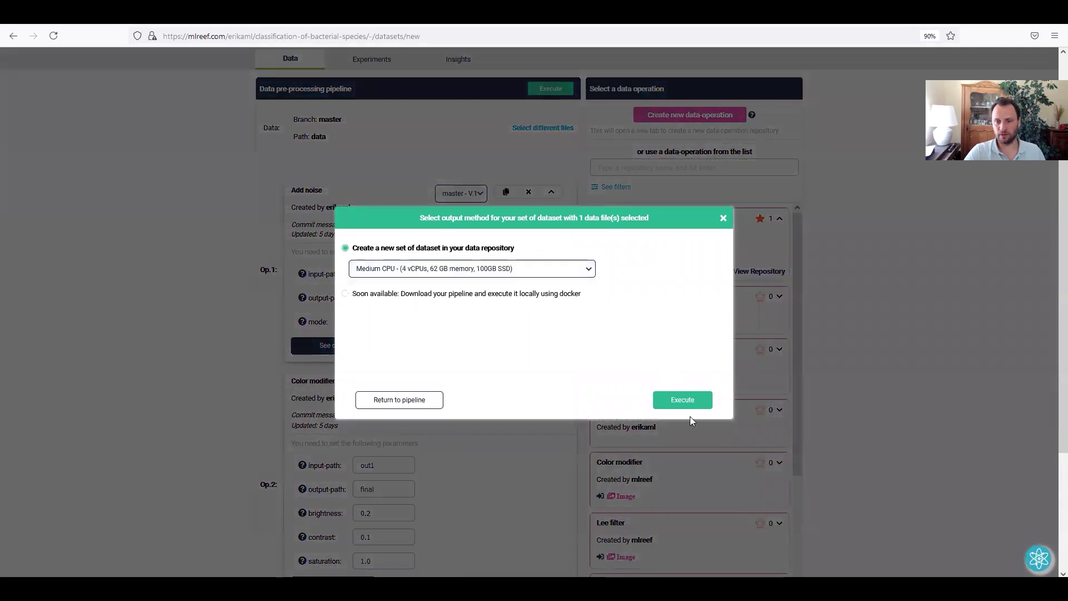
left_click(689, 408)
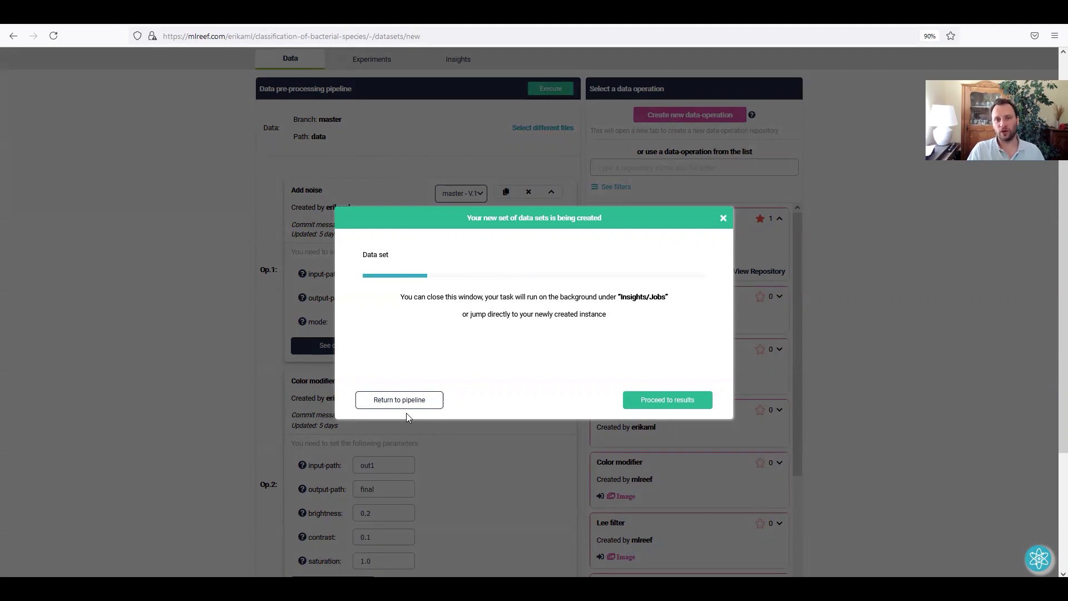
Proceed to the results, view the details of the in-progress dataset and open its source data path.
left_click(680, 404)
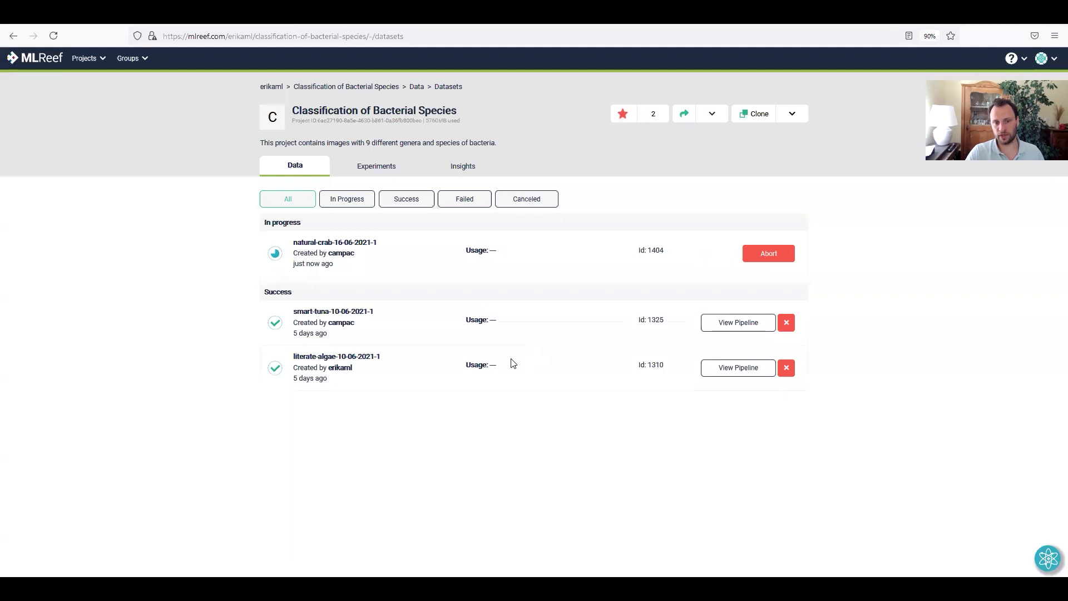
left_click(324, 247)
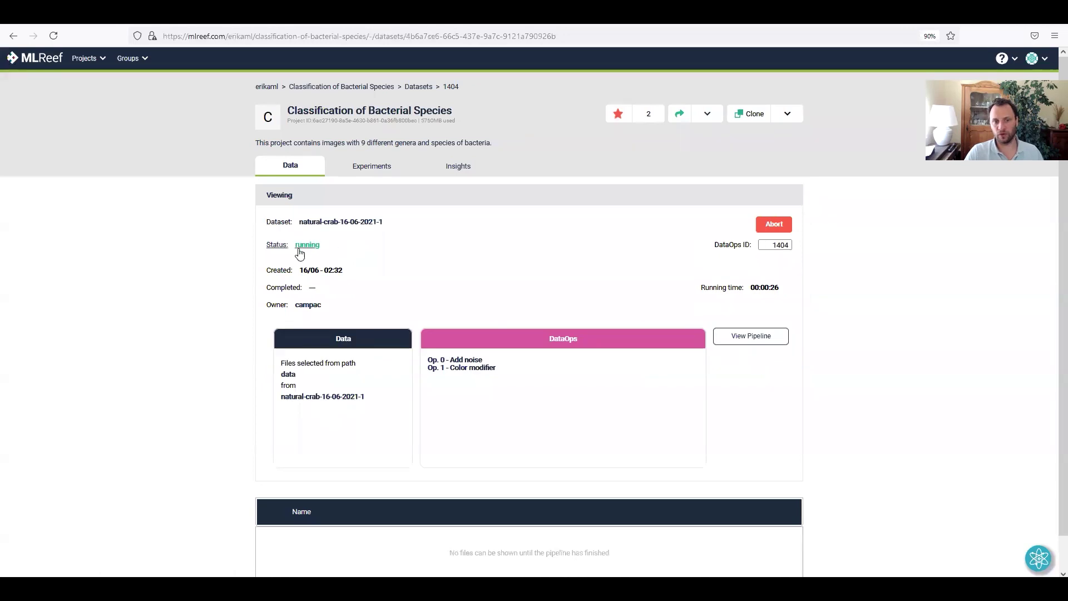
scroll(392, 276, "down", 1)
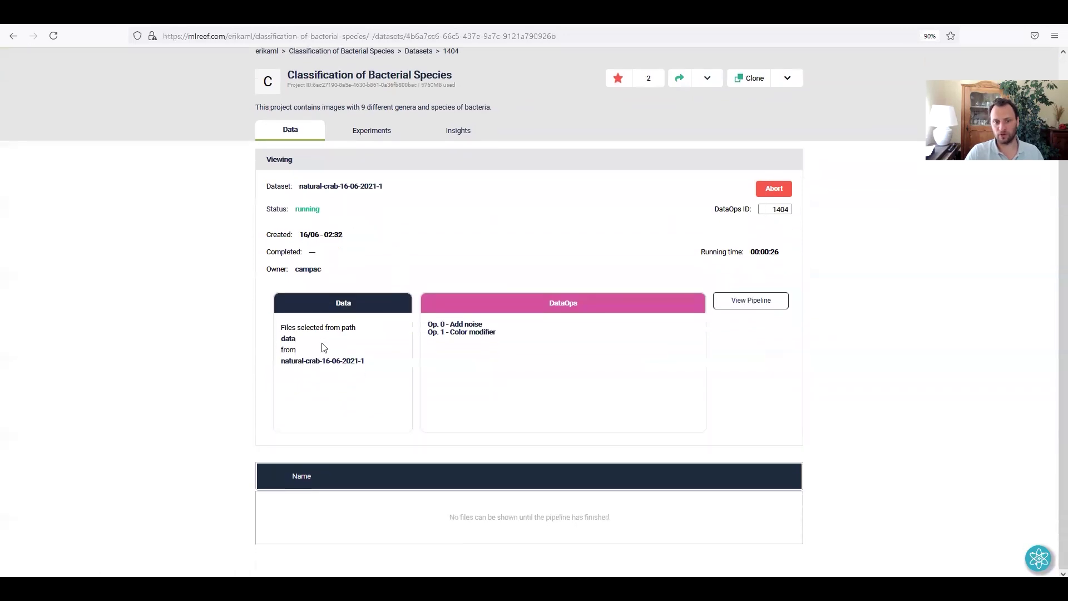
left_click(290, 340)
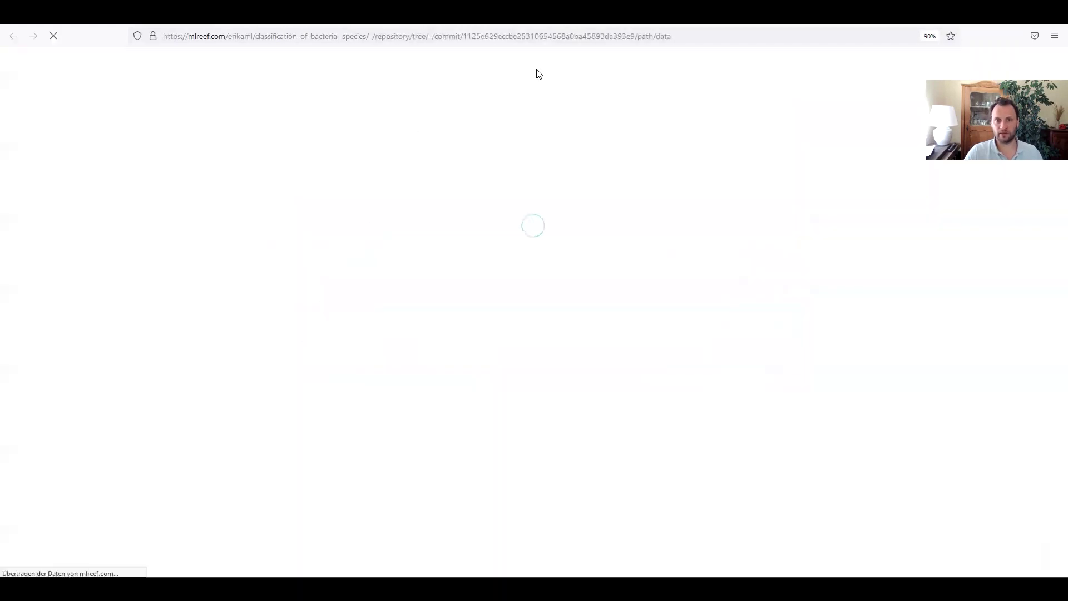
Inspect the commit reference in the source data address and return to the project's list of datasets.
left_click_drag(466, 37, 633, 33)
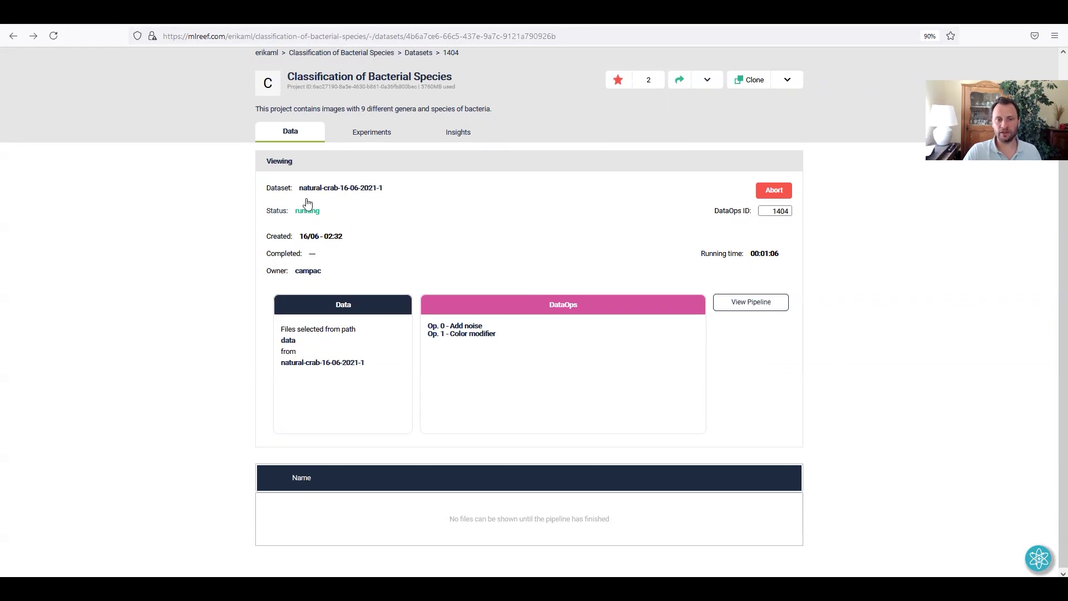
left_click(301, 138)
left_click(783, 197)
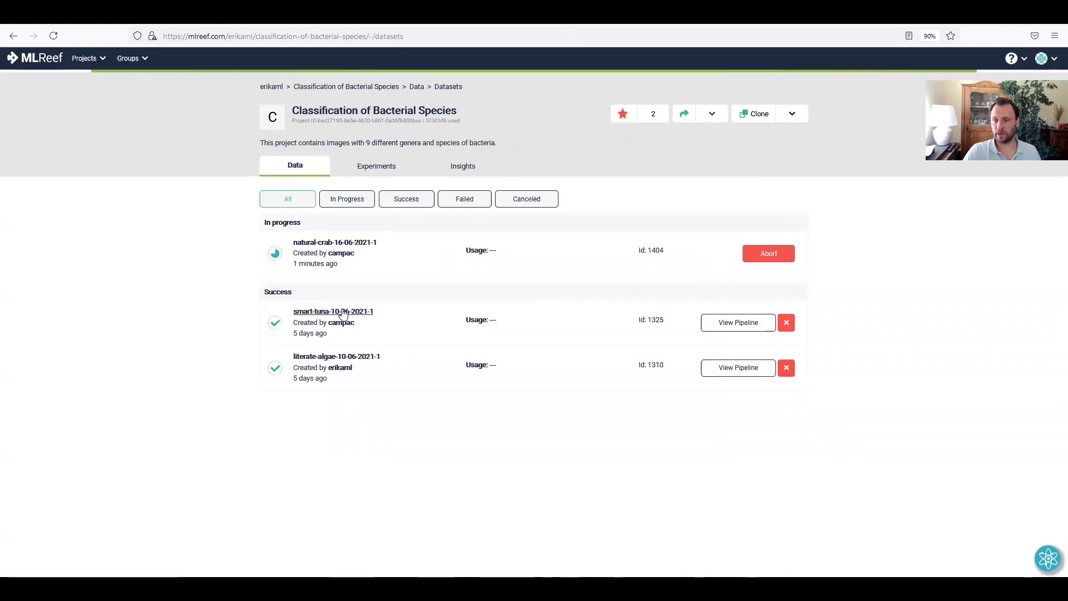
Open the dataset smart-tuna-10-06-2021-1 and browse its output files in final/train/Acinetobacter.baumanii.
left_click(321, 315)
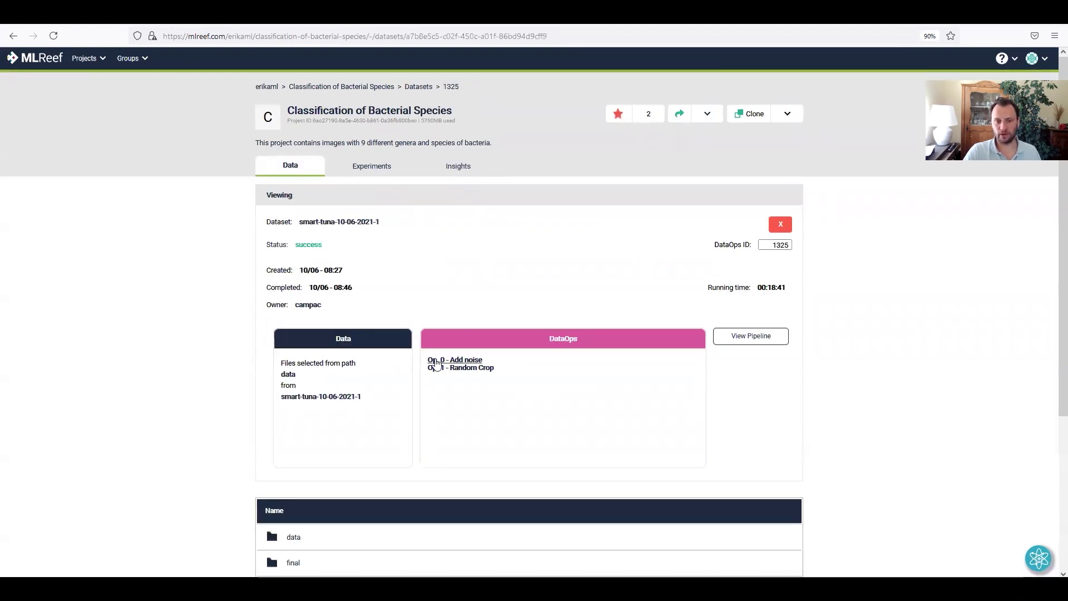
scroll(374, 448, "down", 4)
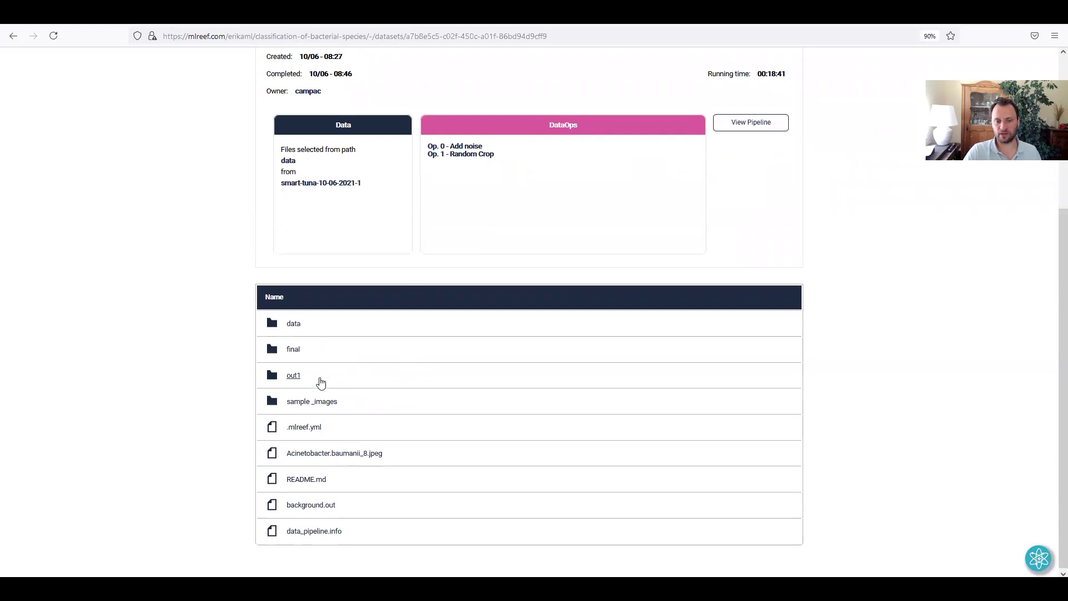
left_click(293, 350)
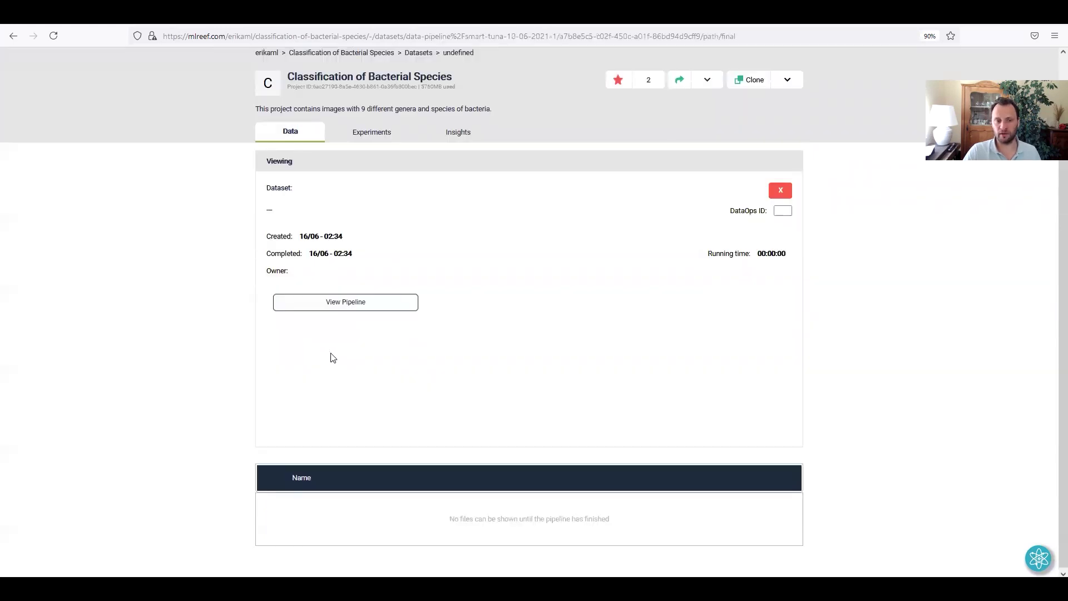
scroll(389, 418, "down", 2)
left_click(308, 508)
scroll(455, 480, "down", 3)
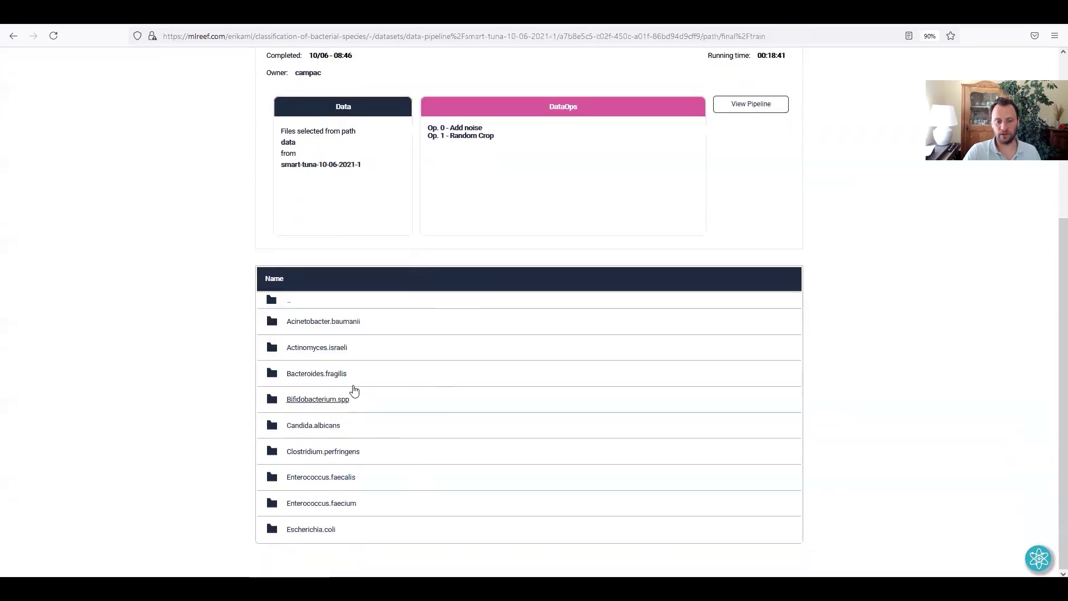
left_click(337, 323)
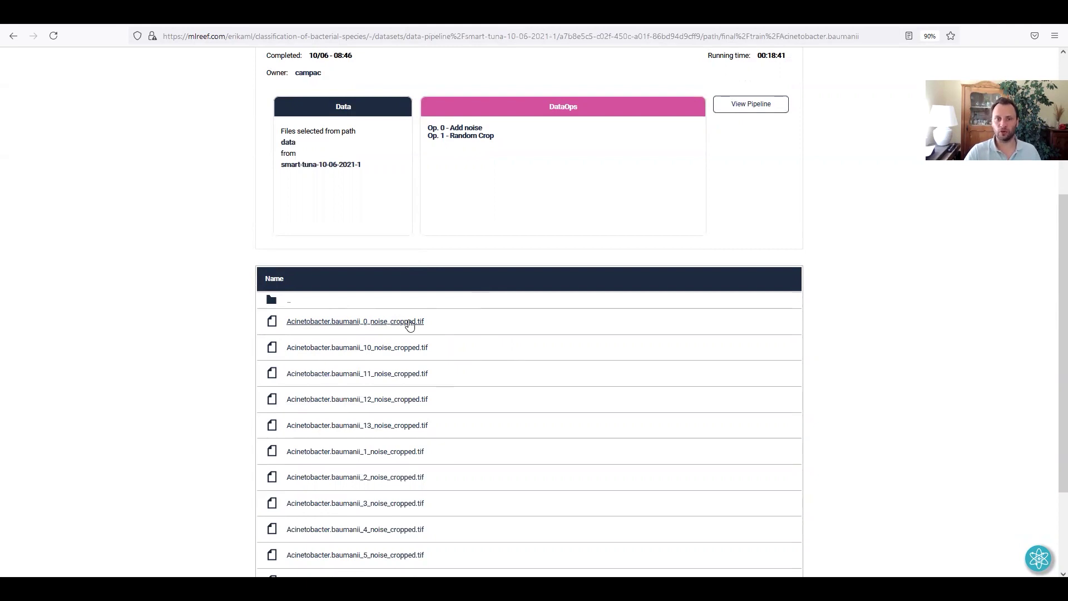
Start a new experiment in the project with the data folder of the master branch as its input path.
scroll(410, 325, "up", 3)
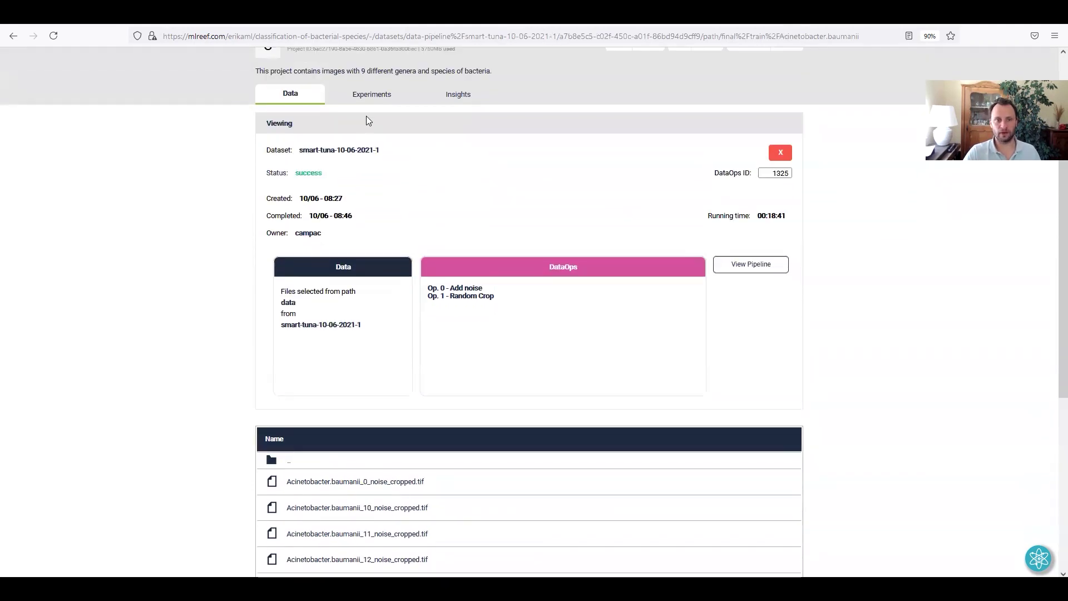
left_click(370, 96)
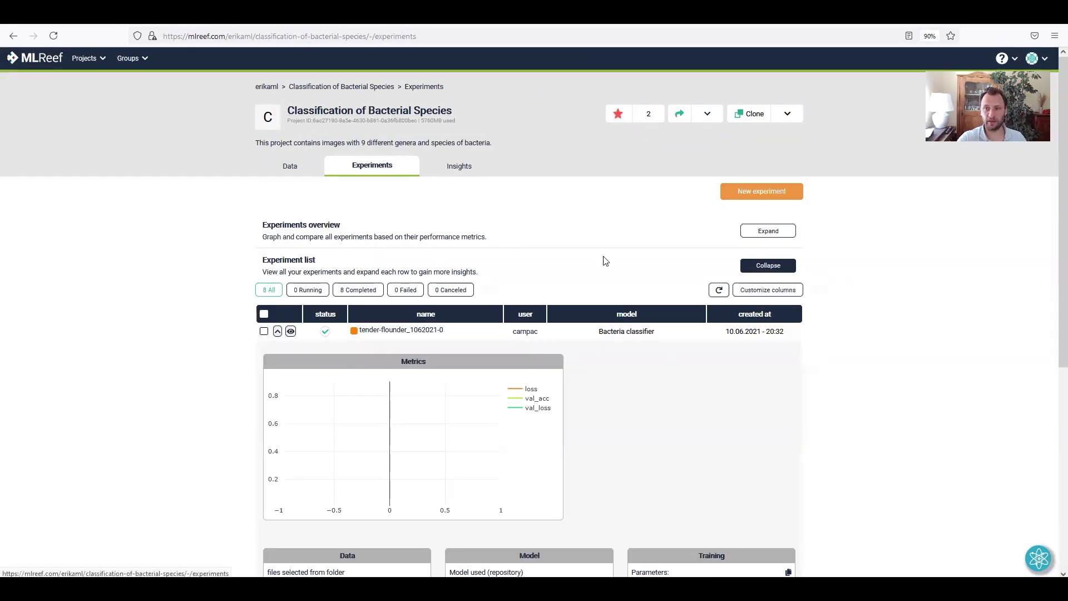
left_click(764, 192)
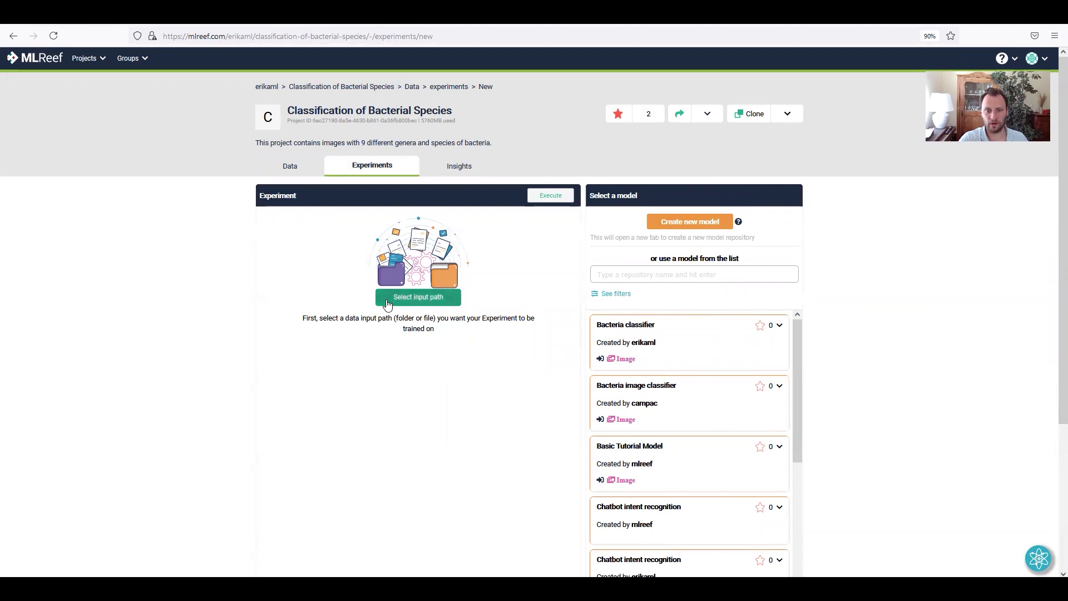
left_click(418, 297)
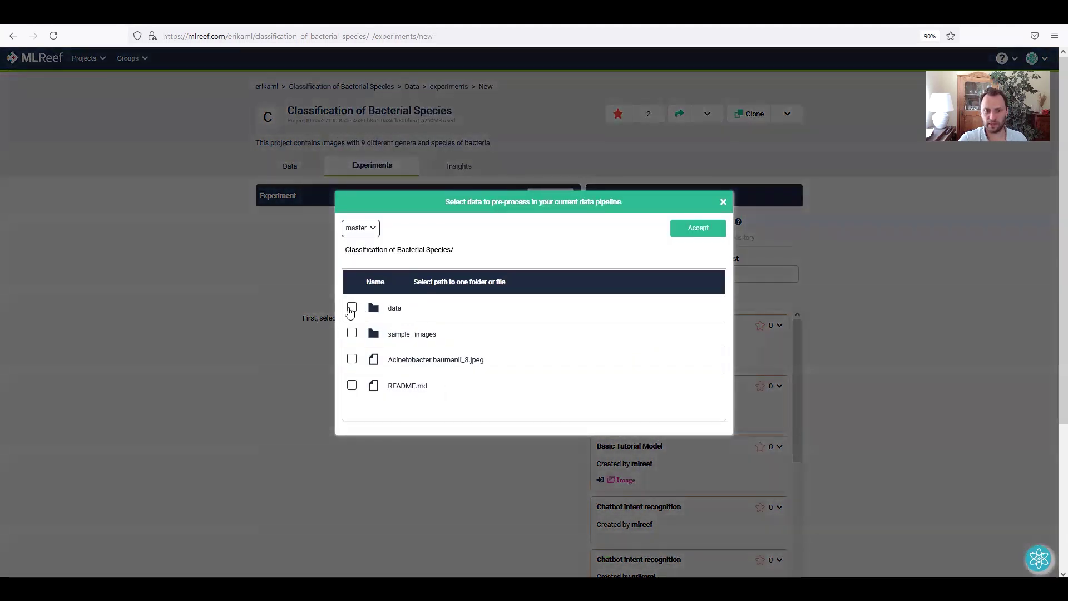
left_click(352, 307)
left_click(695, 228)
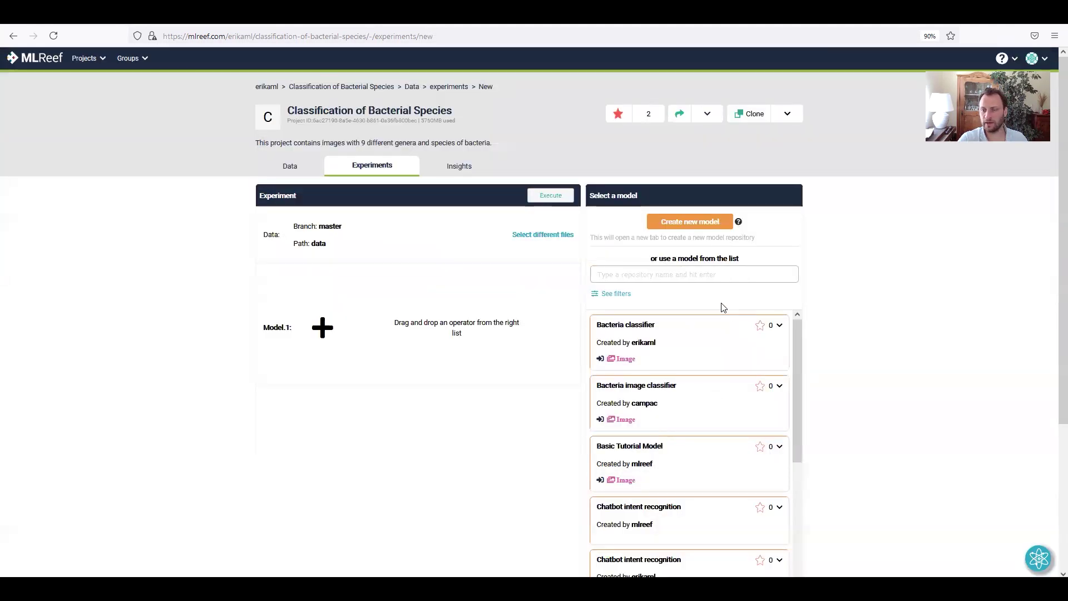
Search the models for "bact" and add the Bacteria image classifier as the experiment's first model.
left_click(667, 280)
type("bact")
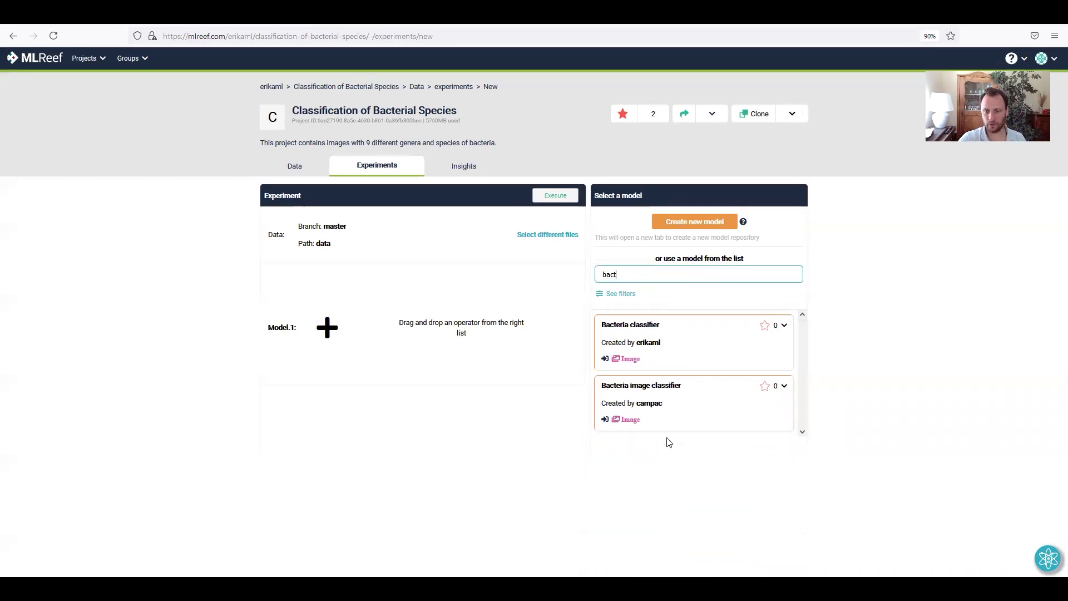
left_click_drag(702, 401, 486, 407)
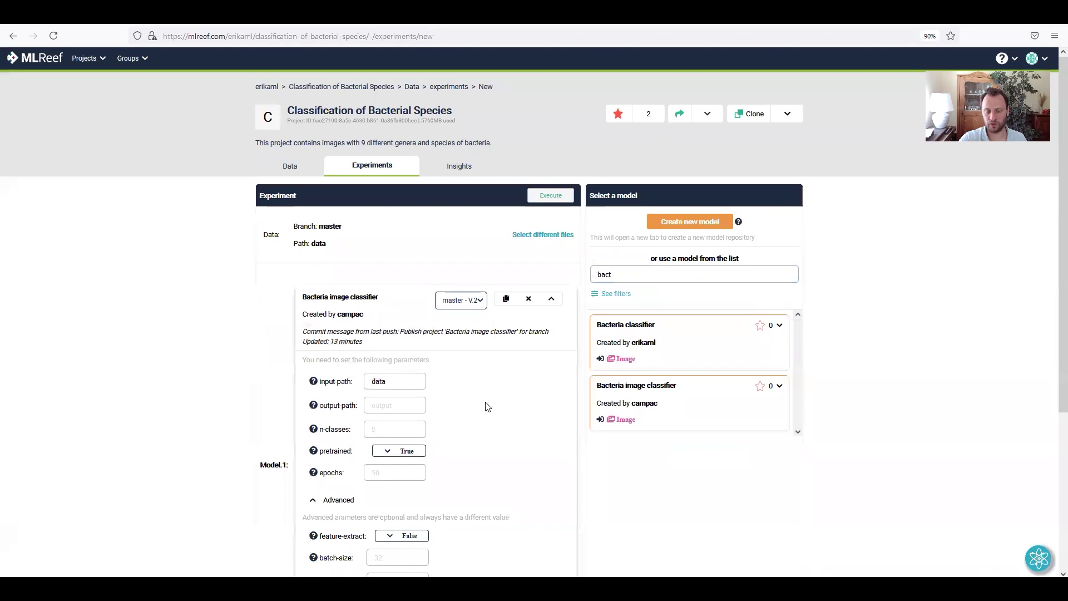
Switch the classifier through its published versions w-decay - V.1 and master - V.1, and return it to master - V.2.
scroll(499, 417, "down", 2)
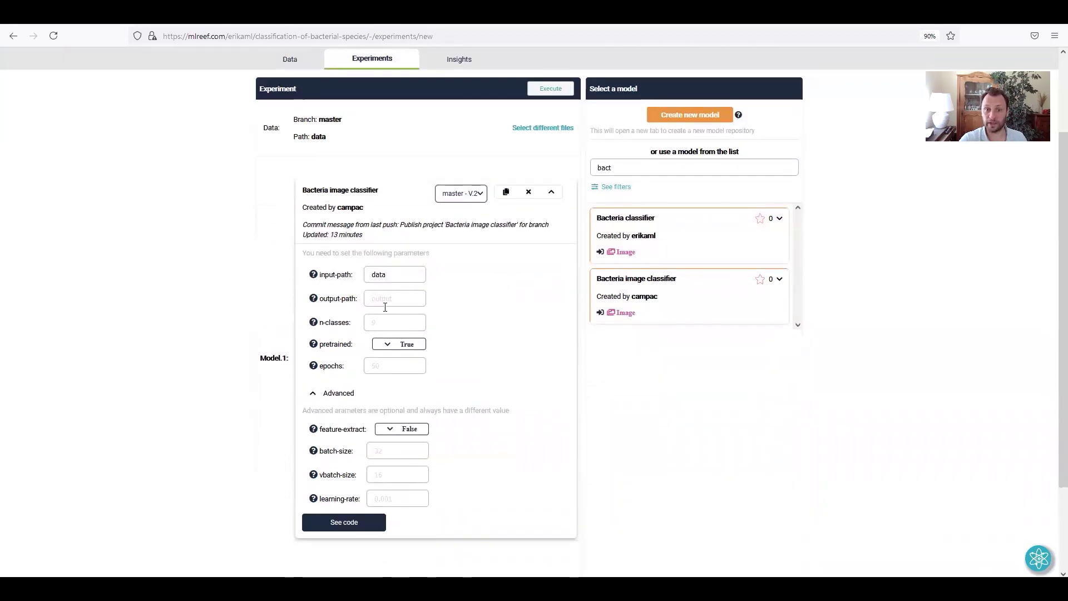
left_click(474, 201)
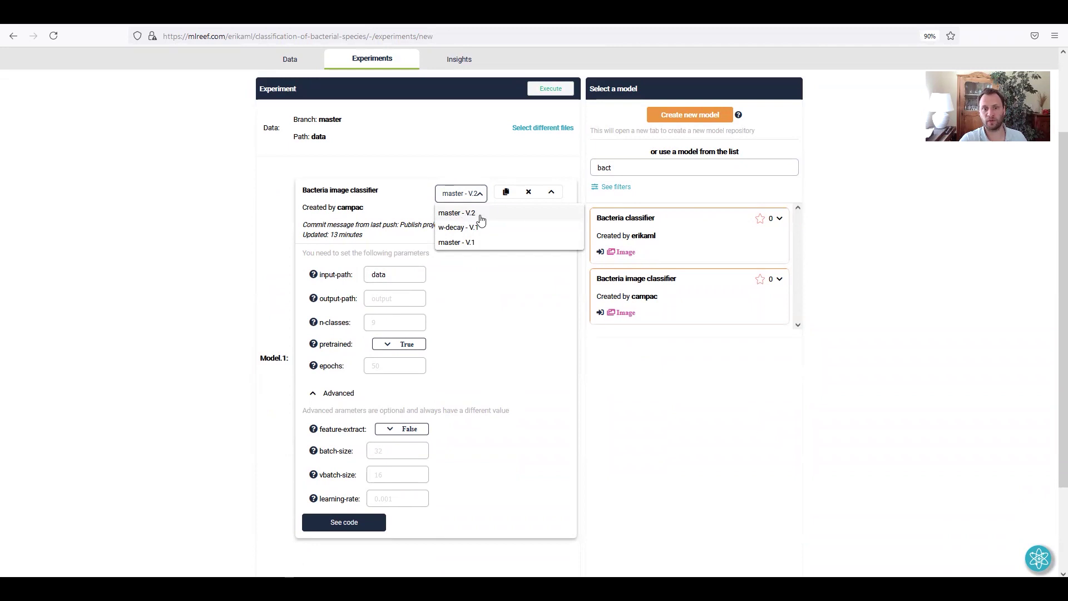
left_click(480, 217)
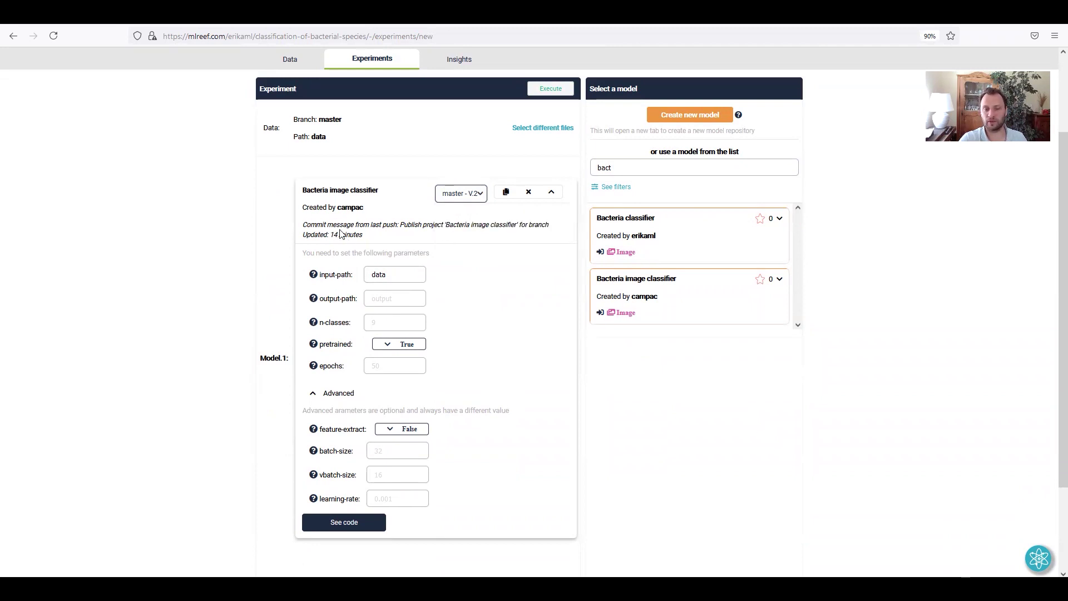
left_click(472, 195)
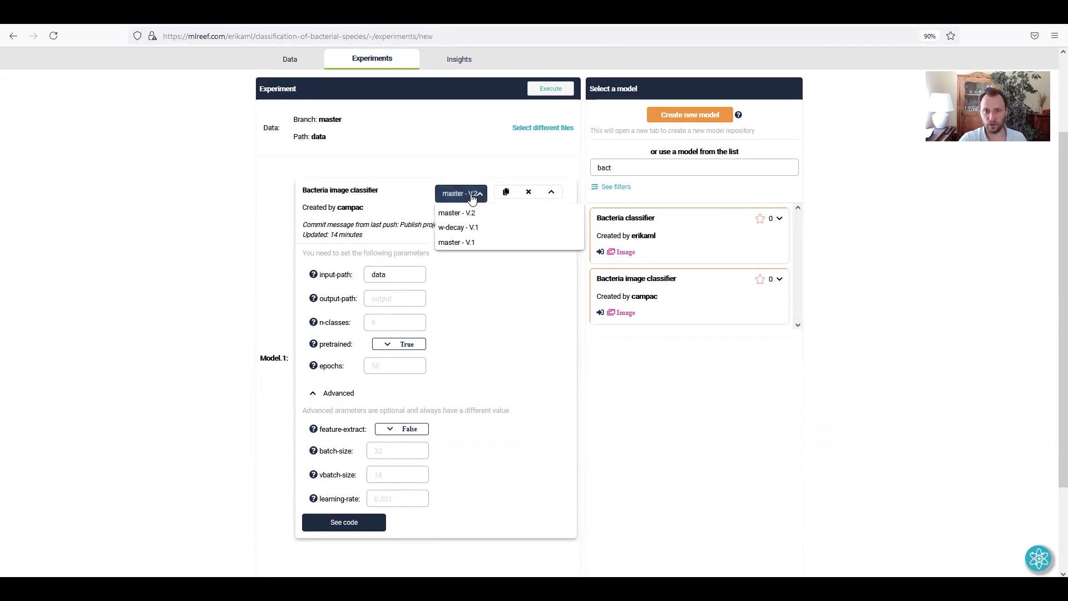
left_click(476, 227)
left_click(459, 193)
left_click(462, 241)
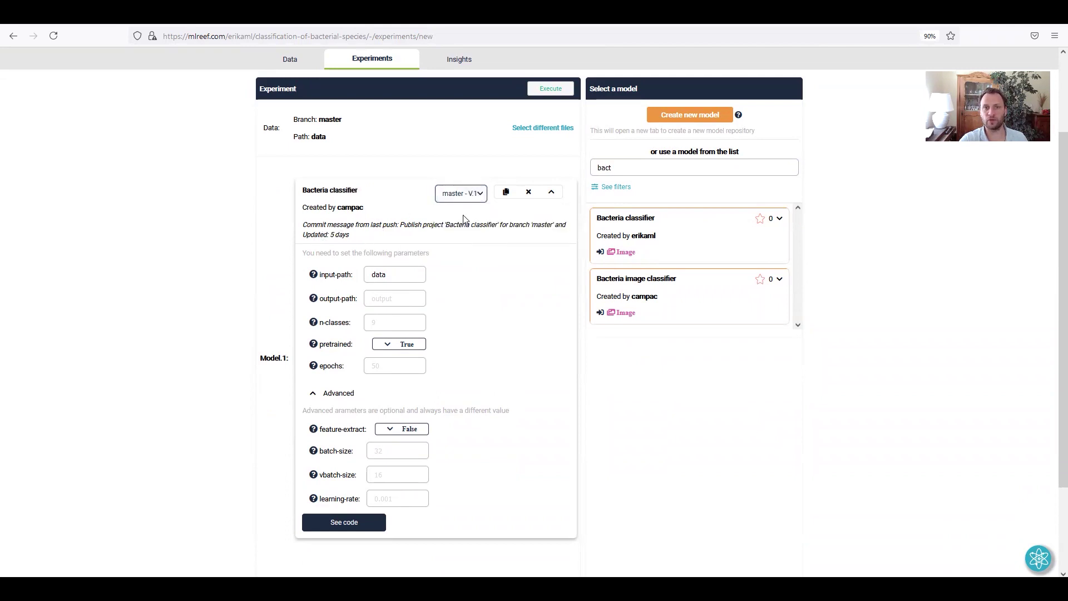
left_click(469, 194)
left_click(468, 211)
Set the classifier's output-path to output, n-classes to 9, pretrained to True and epochs to 15.
left_click(396, 300)
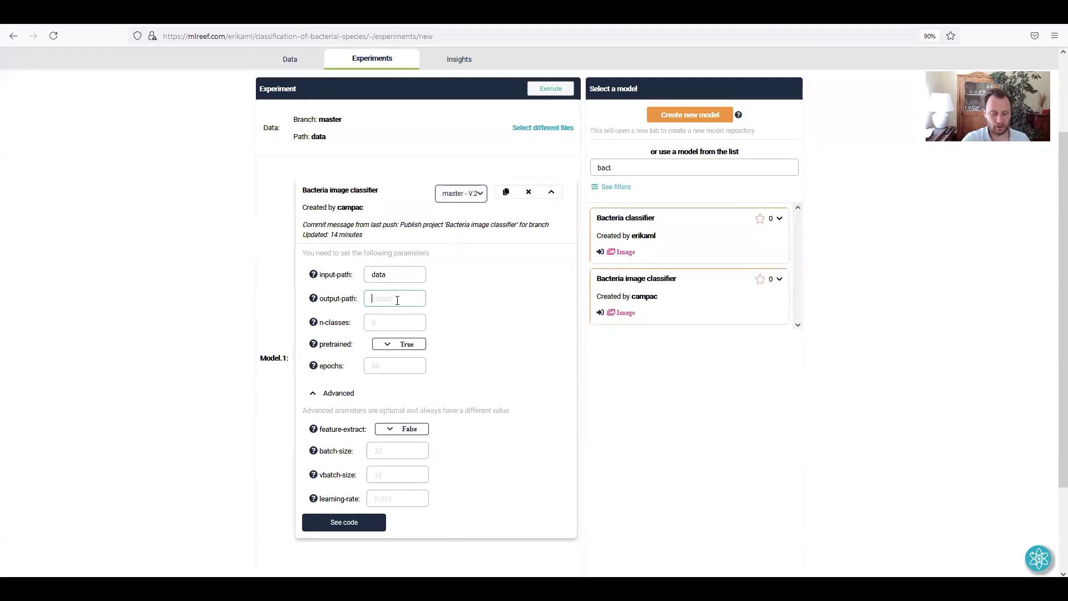
type("output")
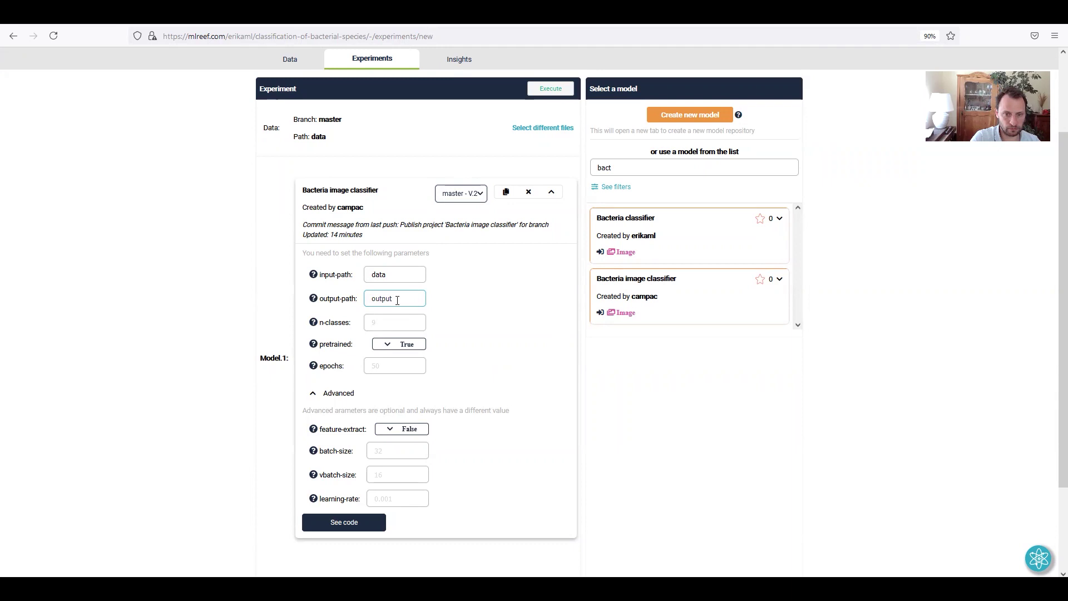
key("Tab")
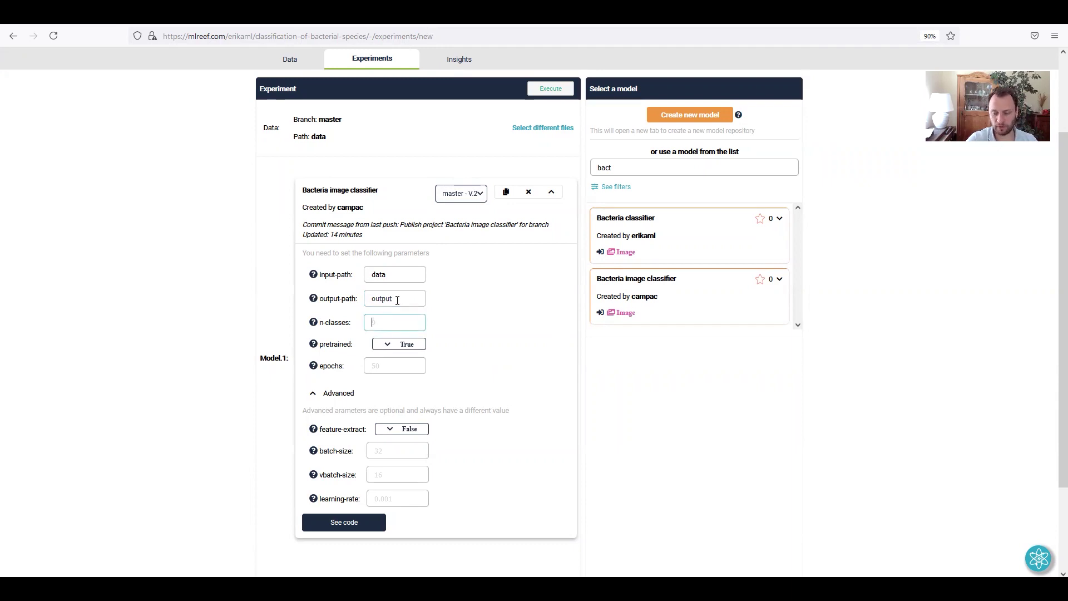
left_click(398, 344)
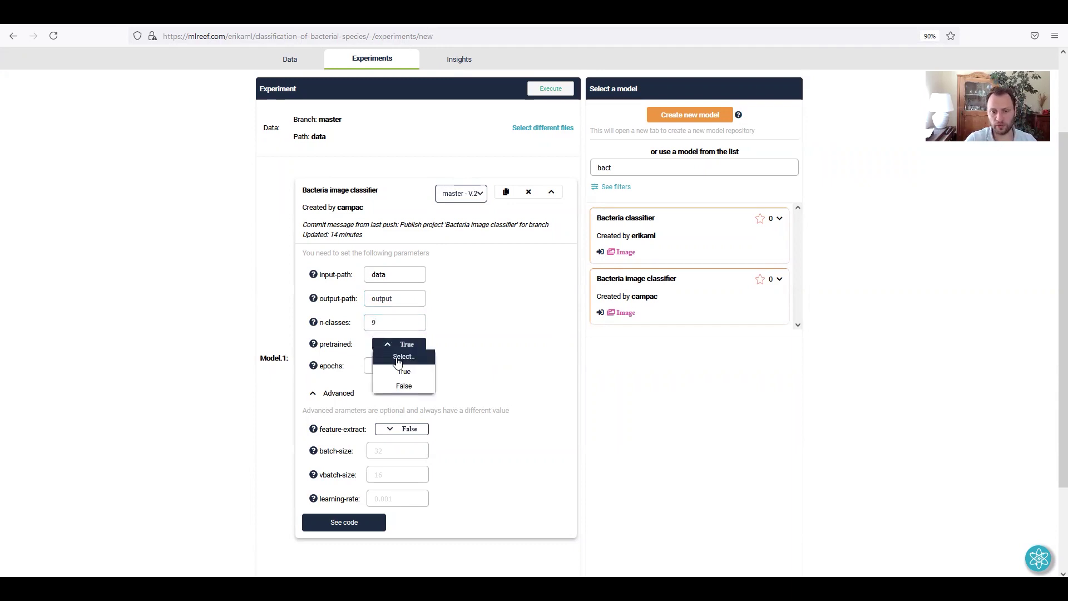
left_click(404, 371)
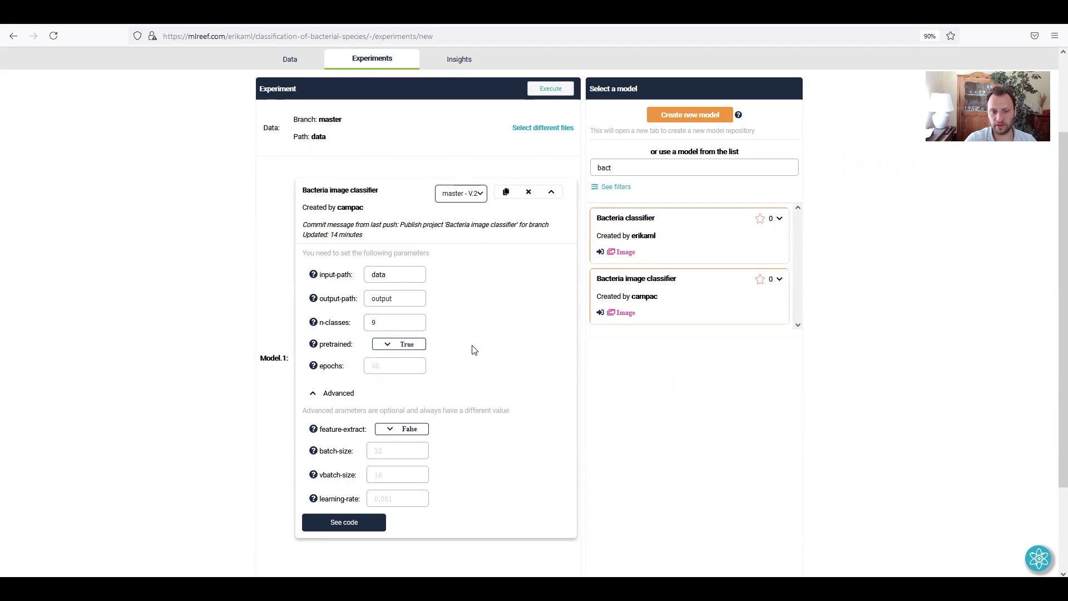
left_click(391, 367)
type("15")
left_click(484, 378)
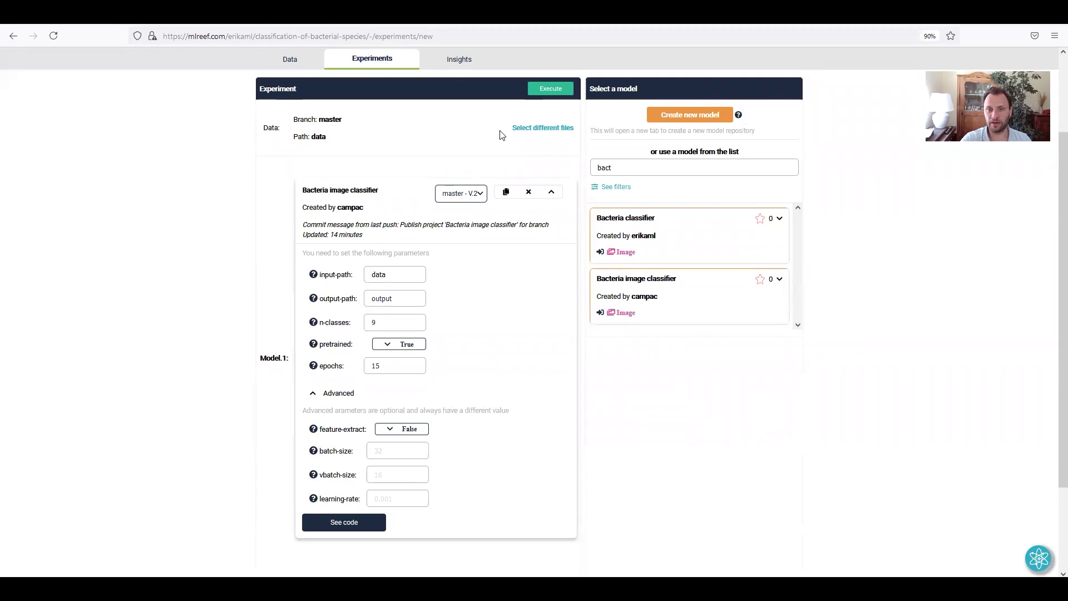
Collapse the first model's parameters, add the Bacteria classifier as a second model and remove it again.
left_click(561, 194)
left_click_drag(692, 338, 556, 383)
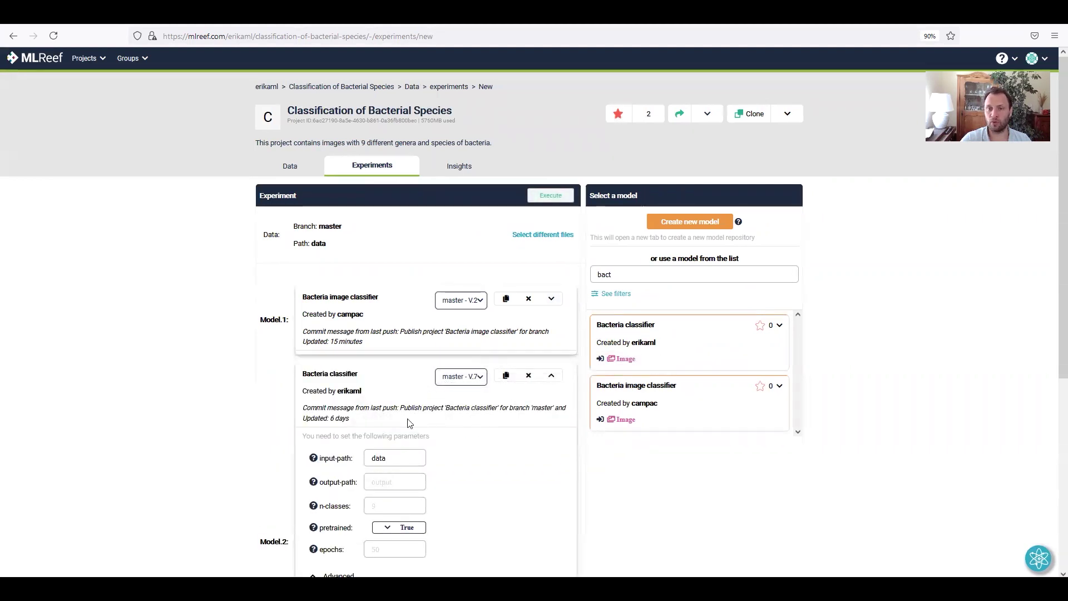
scroll(371, 339, "down", 2)
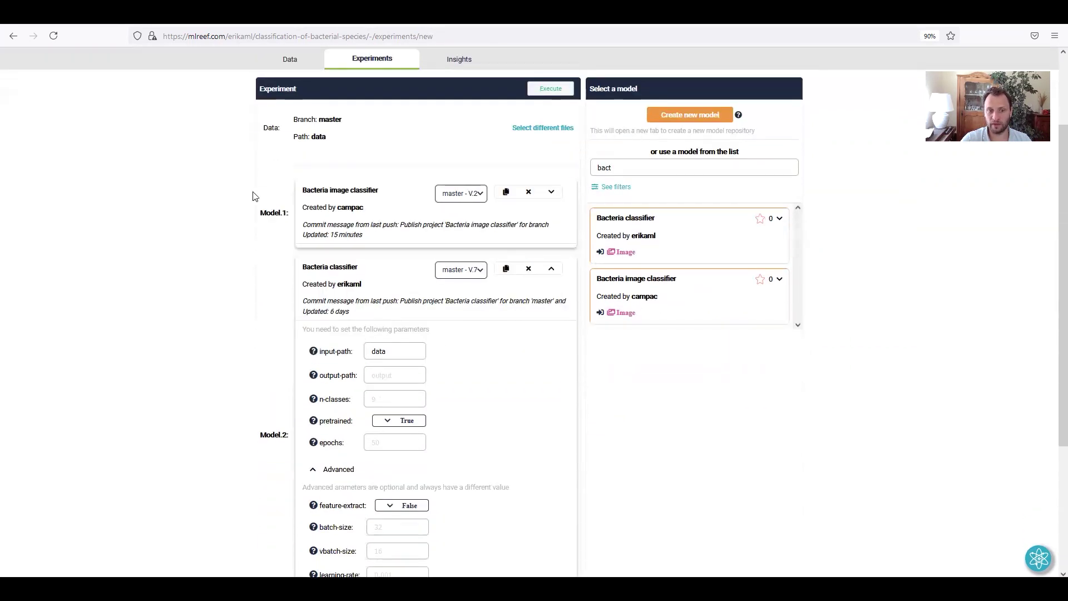
mouse_move(316, 380)
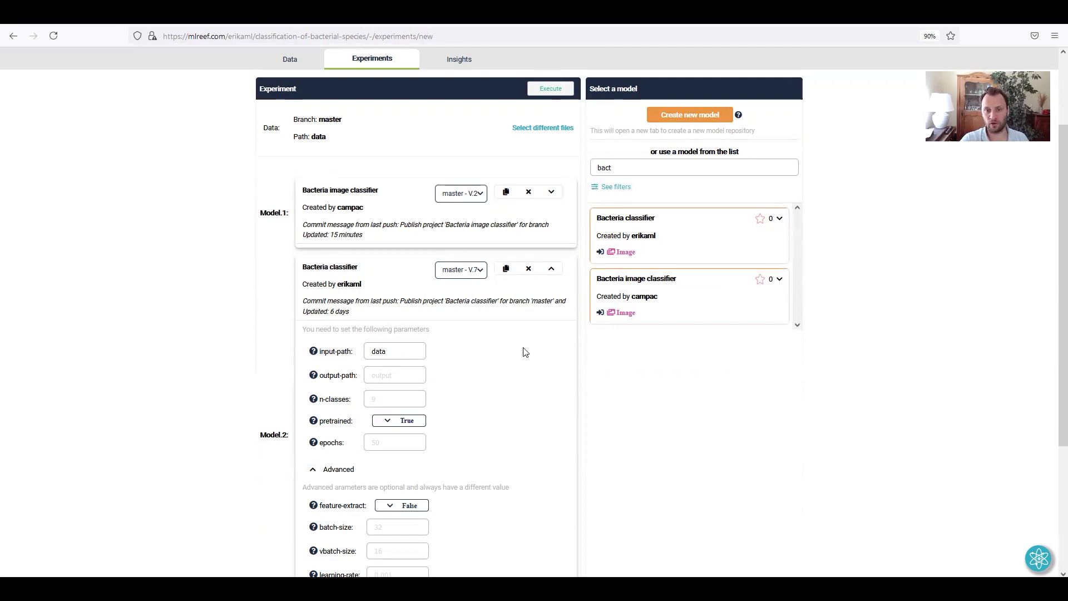
left_click(528, 269)
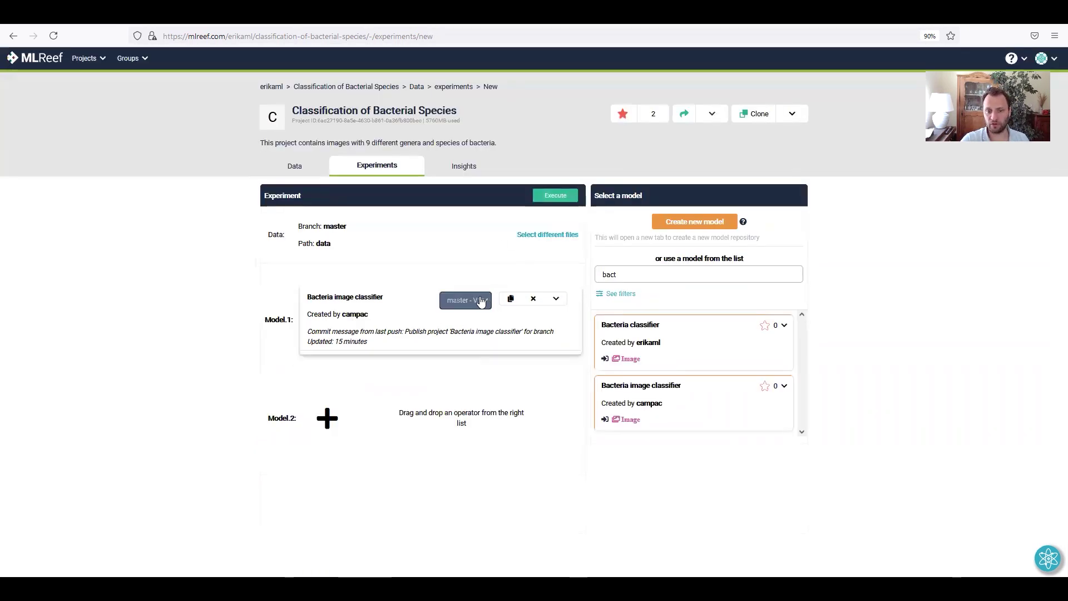
Execute the pipeline as a new experiment in the data repository on the Medium CPU machine, and return to the pipeline.
left_click(556, 197)
left_click(432, 251)
left_click(440, 268)
left_click(441, 286)
left_click(679, 400)
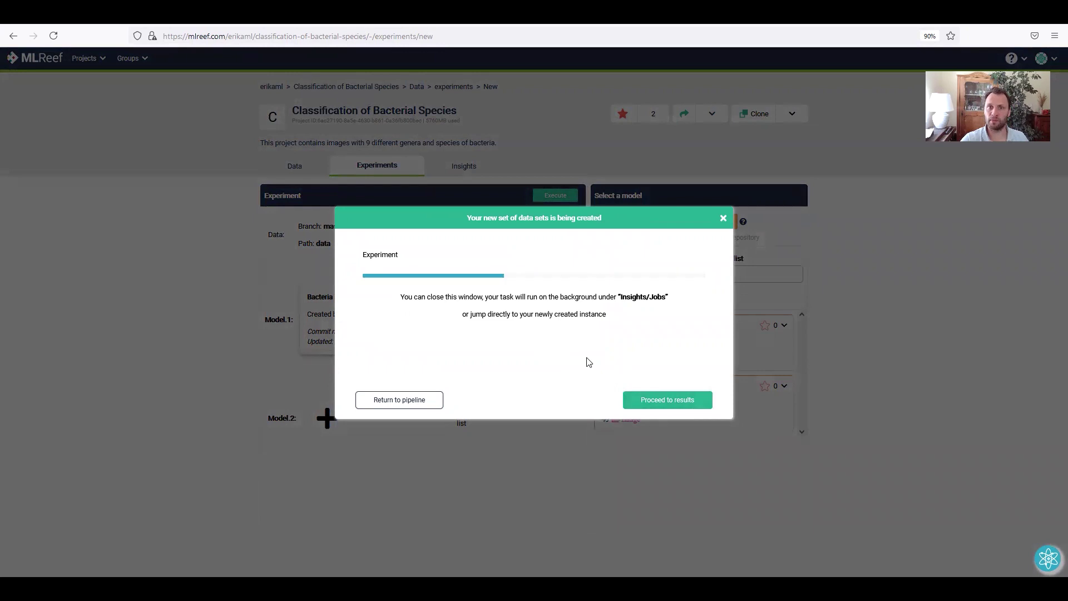
left_click(392, 405)
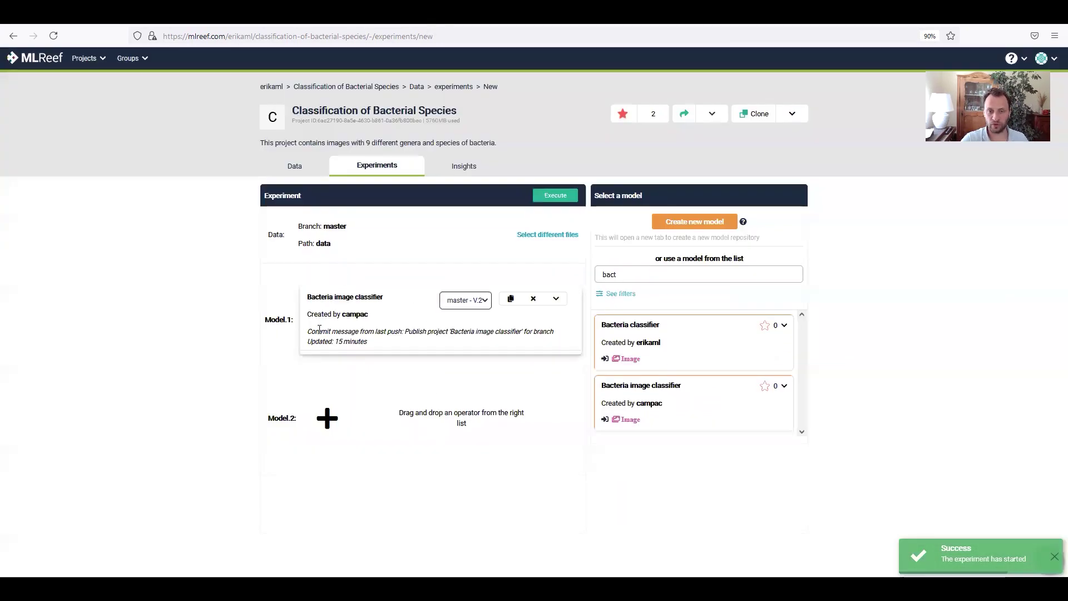
Expand the Bacteria image classifier's parameters and set epochs to 20 for another run.
left_click(556, 299)
scroll(443, 411, "down", 1)
left_click(396, 424)
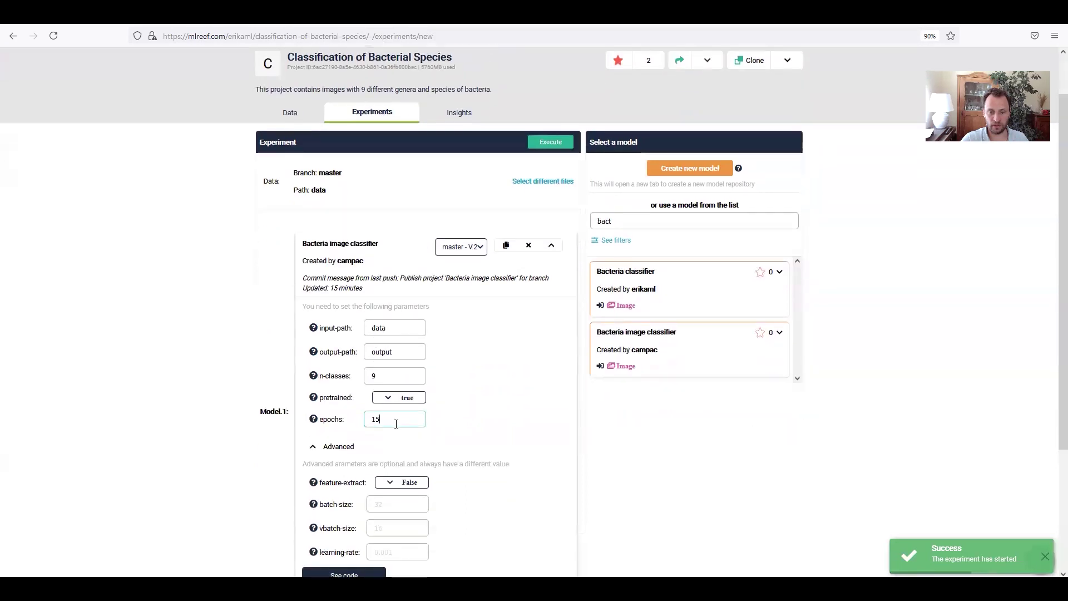
type("20")
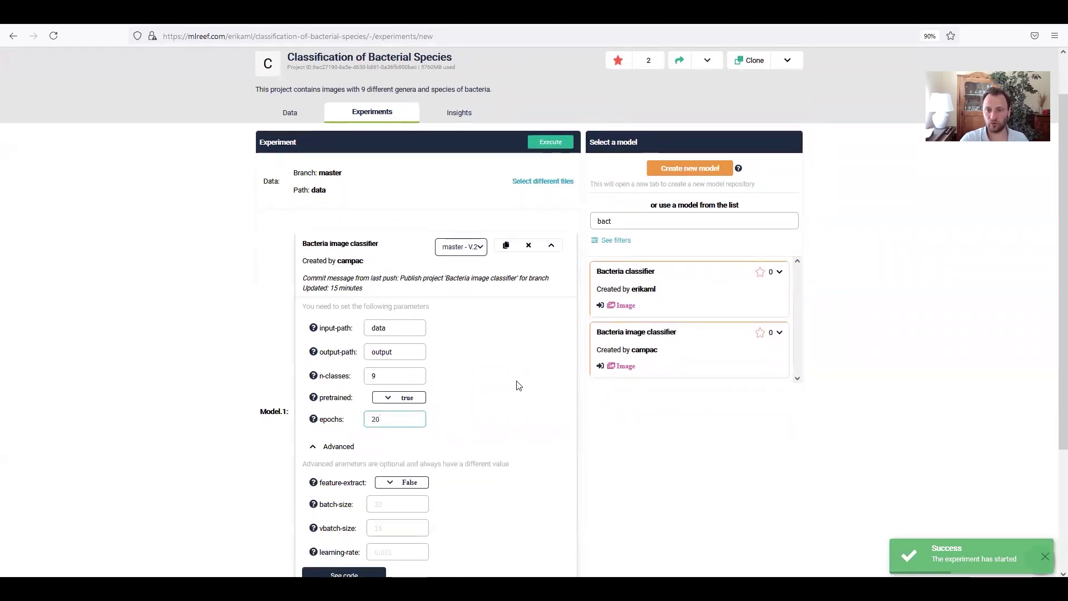
Execute the 20-epoch pipeline as a new experiment in the data repository on the Medium CPU machine, and go to the experiment list.
left_click(551, 142)
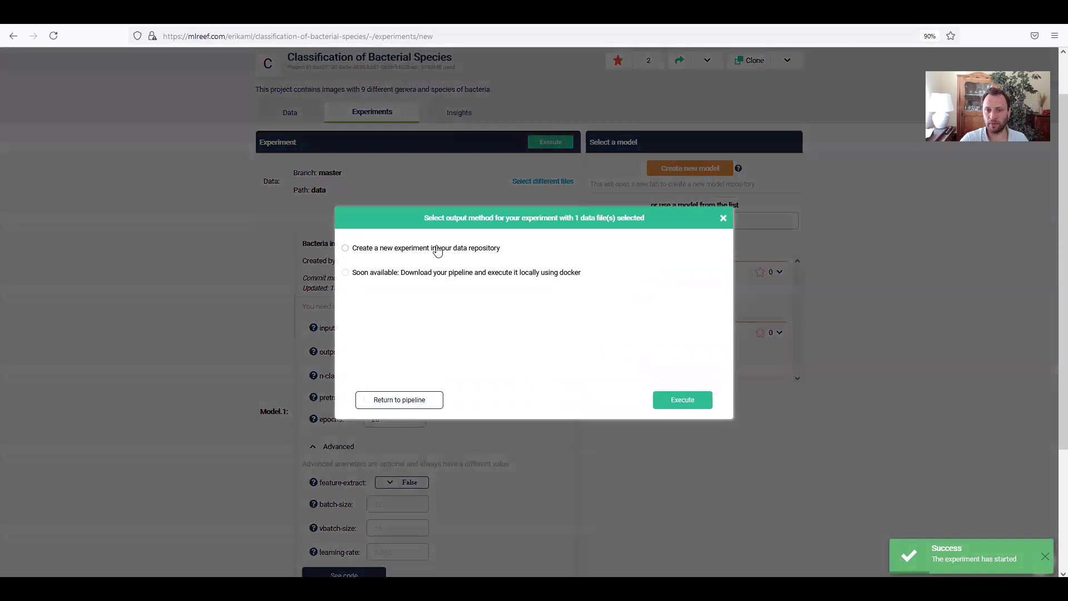
left_click(438, 249)
left_click(425, 269)
left_click(557, 286)
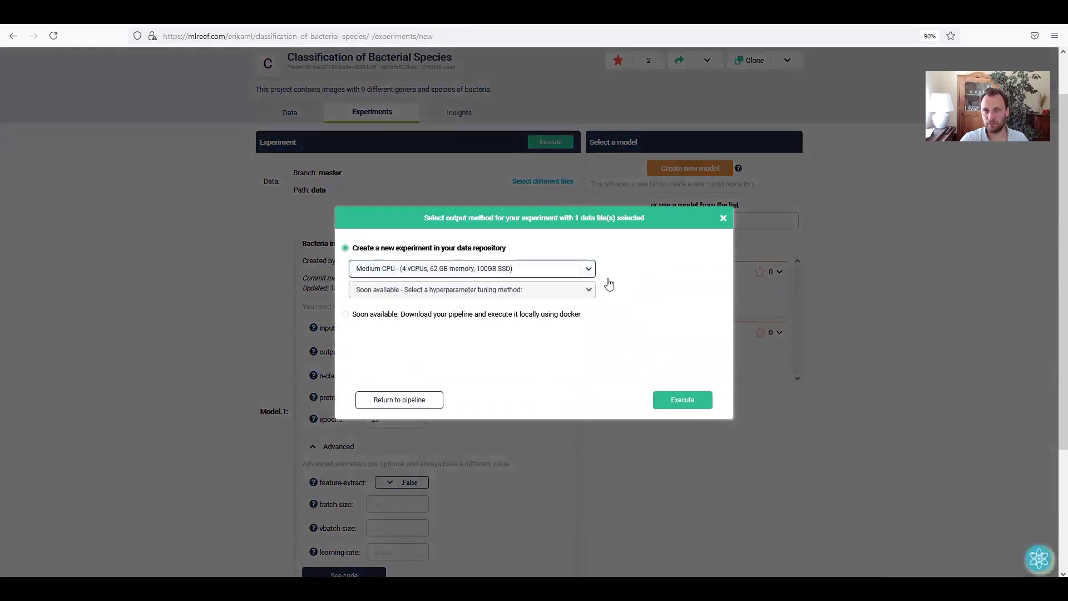
left_click(679, 400)
left_click(679, 403)
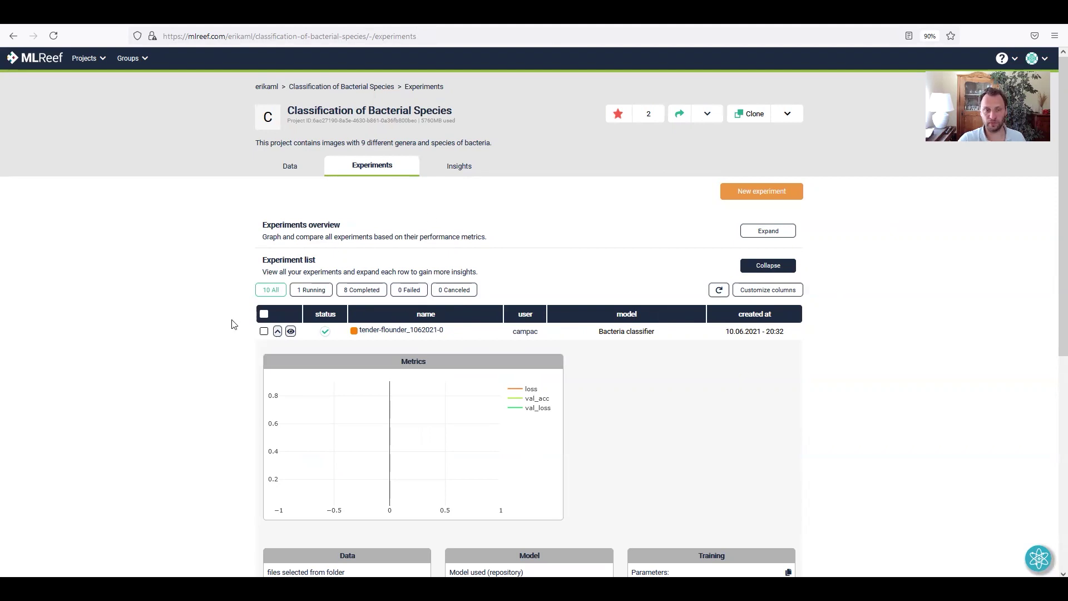
Collapse the first experiment's details and sort the experiment list by creation date, newest first.
left_click(278, 331)
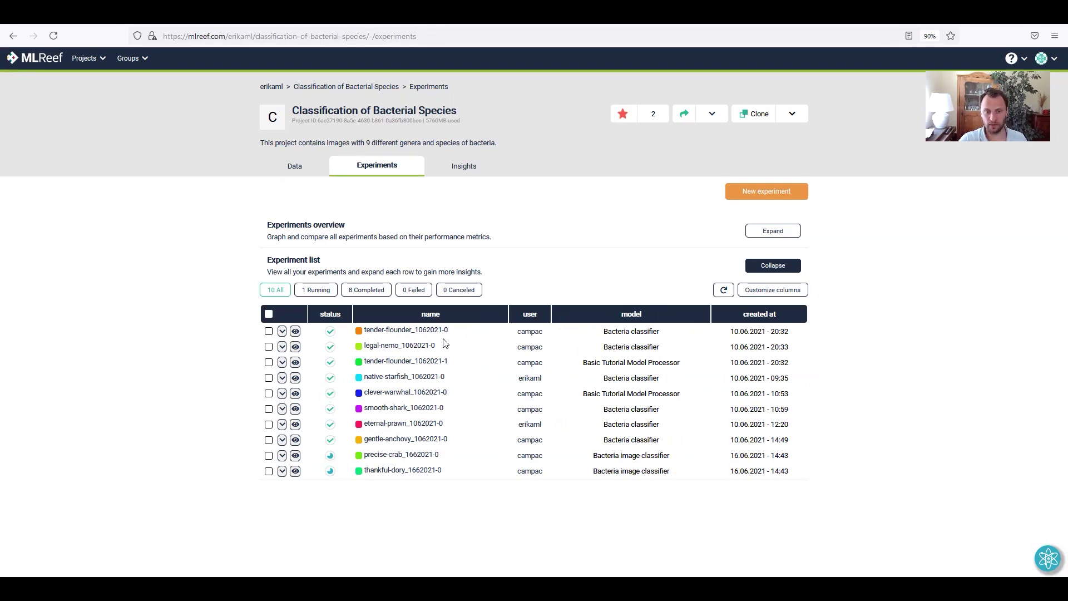
left_click(768, 316)
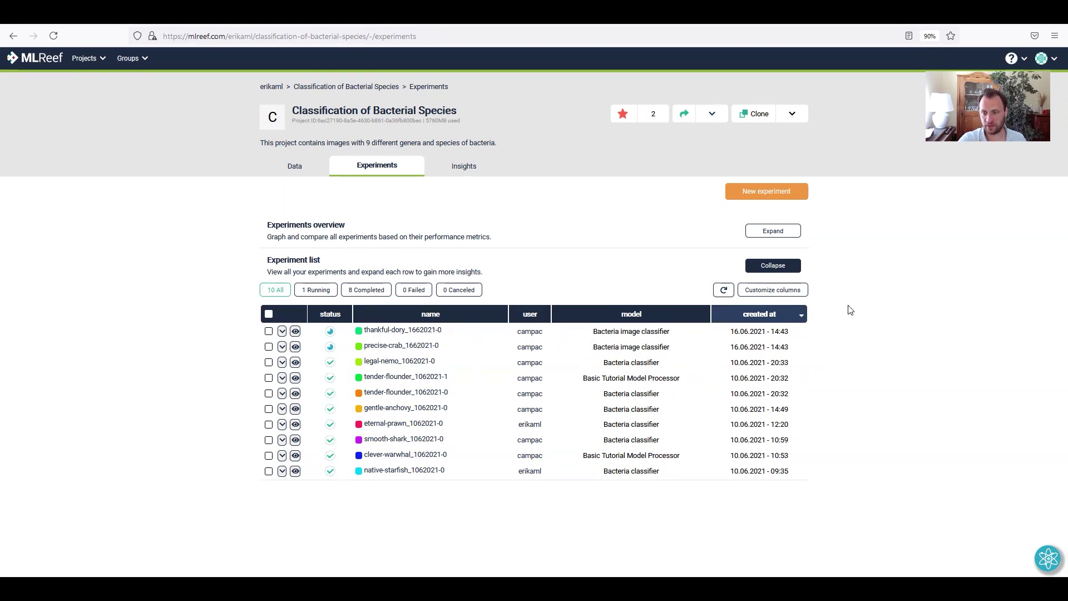
Add the epoch and val_acc columns to the experiment list and sort it by val_acc, highest first.
left_click(773, 290)
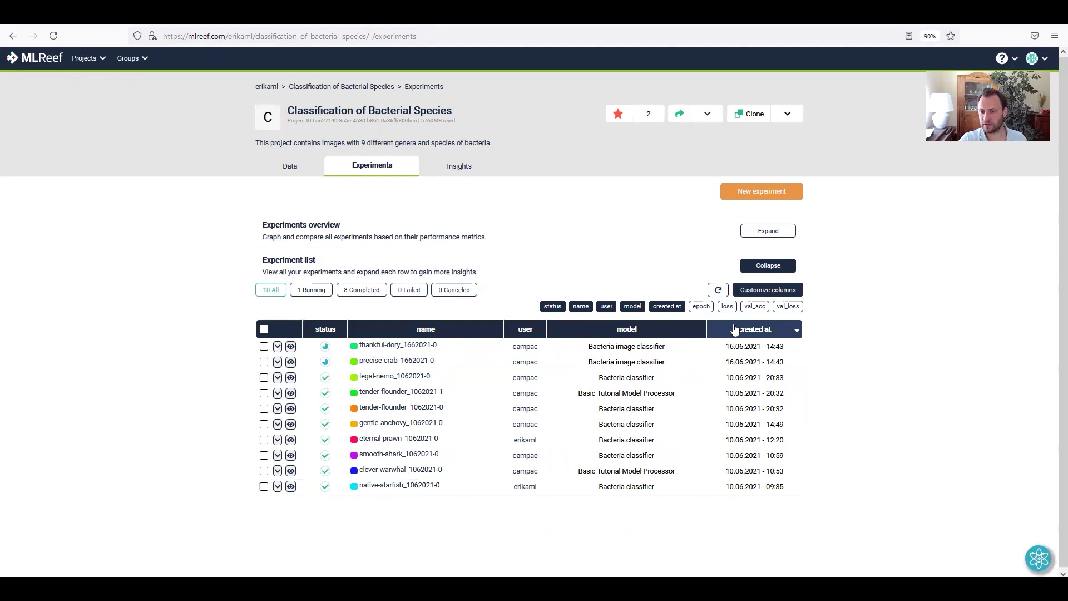
left_click(702, 307)
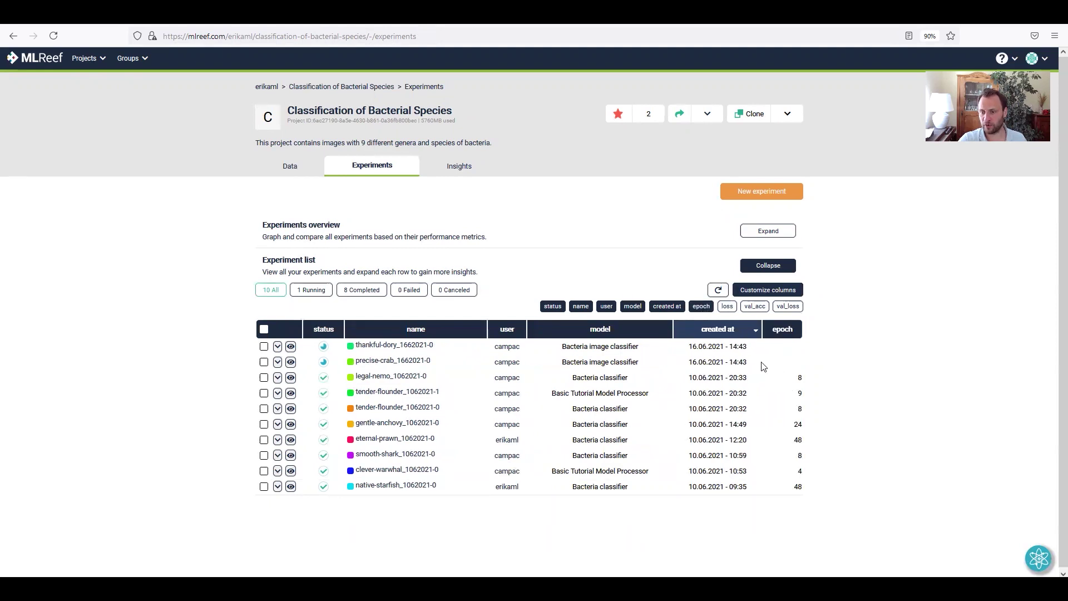
left_click(754, 308)
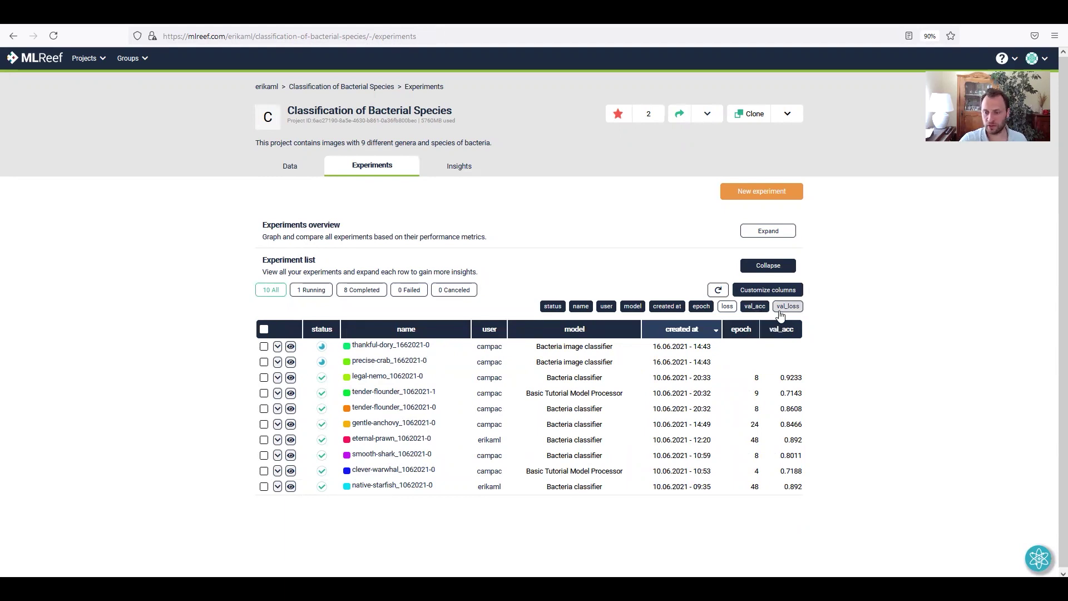
left_click(780, 336)
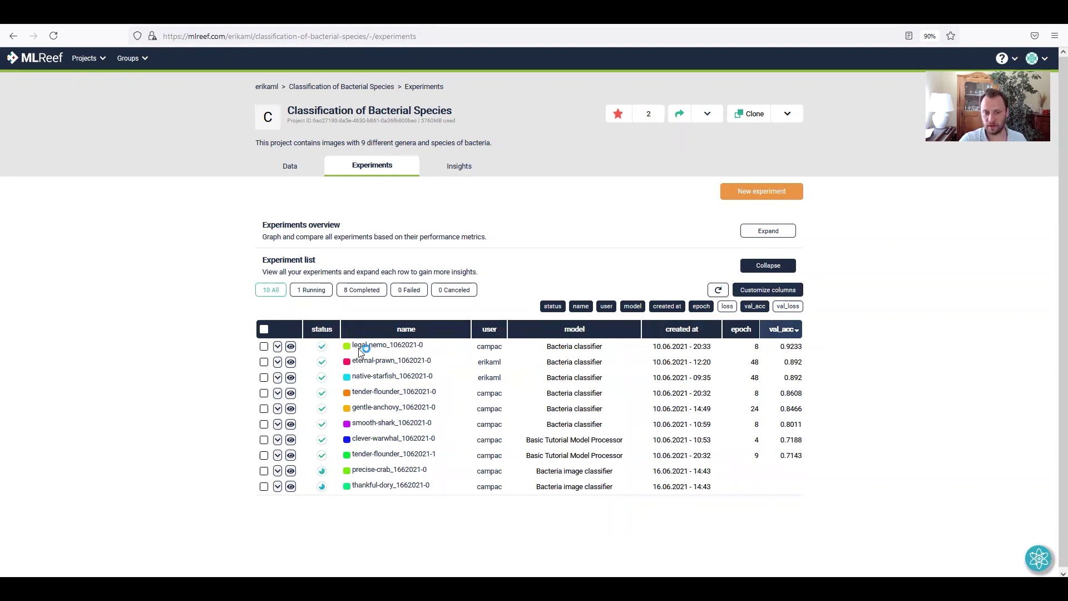
Expand the eternal-prawn_1062021-0 experiment in the list and examine its metrics graph, data, model and training parameters.
left_click(279, 346)
left_click(278, 347)
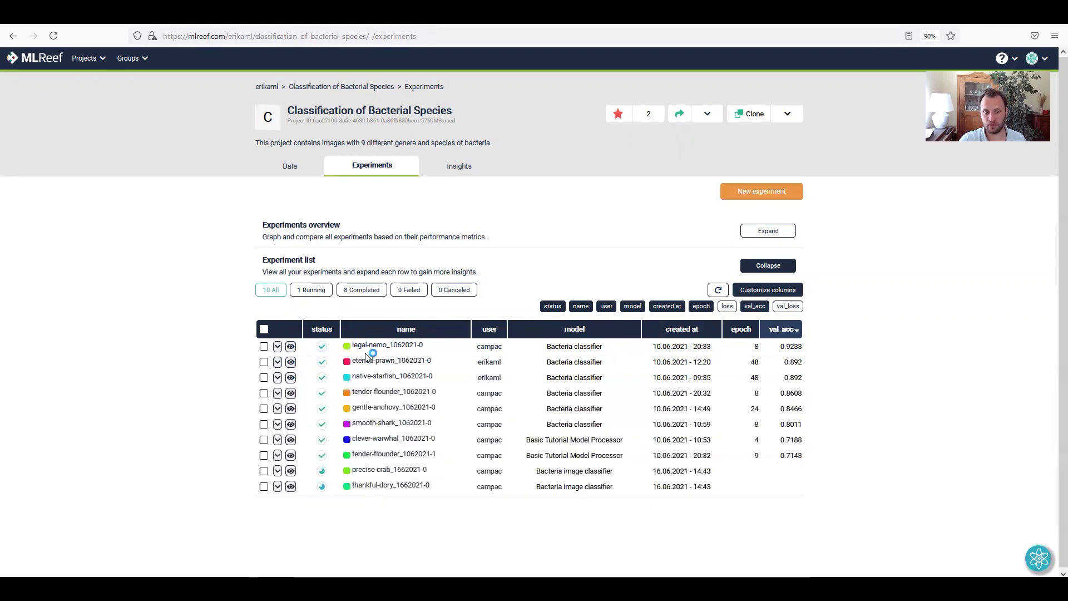
left_click(278, 359)
scroll(675, 396, "down", 2)
scroll(675, 396, "down", 2)
mouse_move(497, 214)
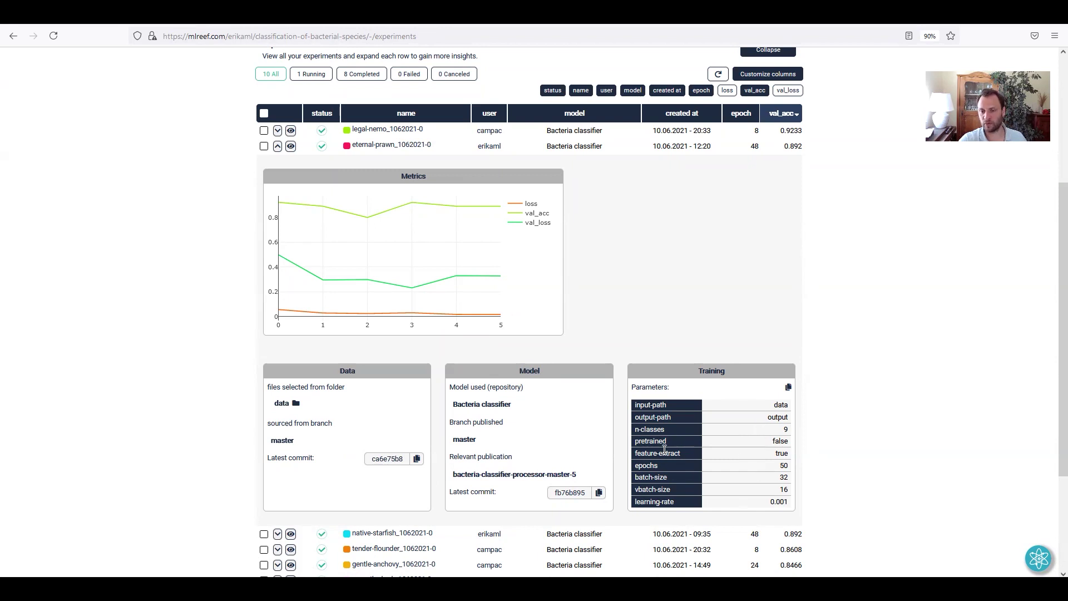
Open the eternal-prawn_1062021-0 experiment's page and review its metadata and full parameter table.
left_click(372, 145)
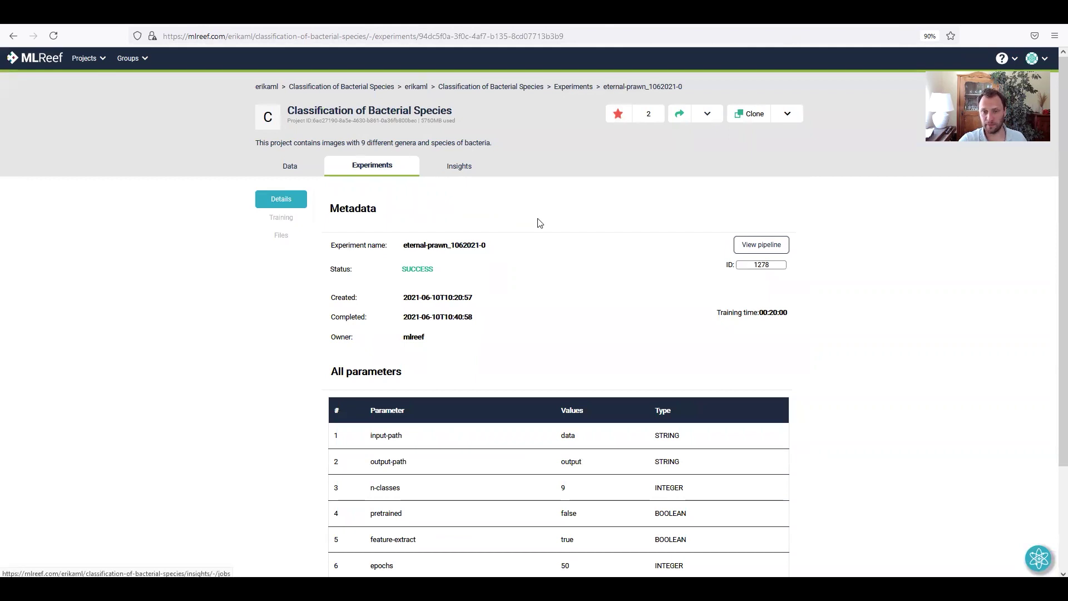
scroll(537, 225, "down", 3)
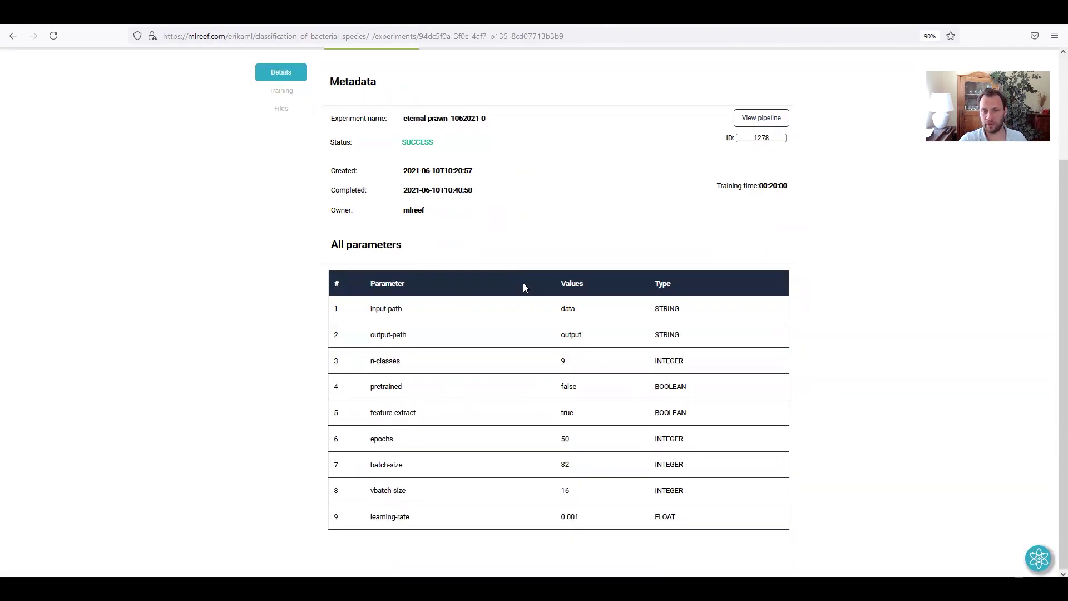
scroll(523, 282, "up", 3)
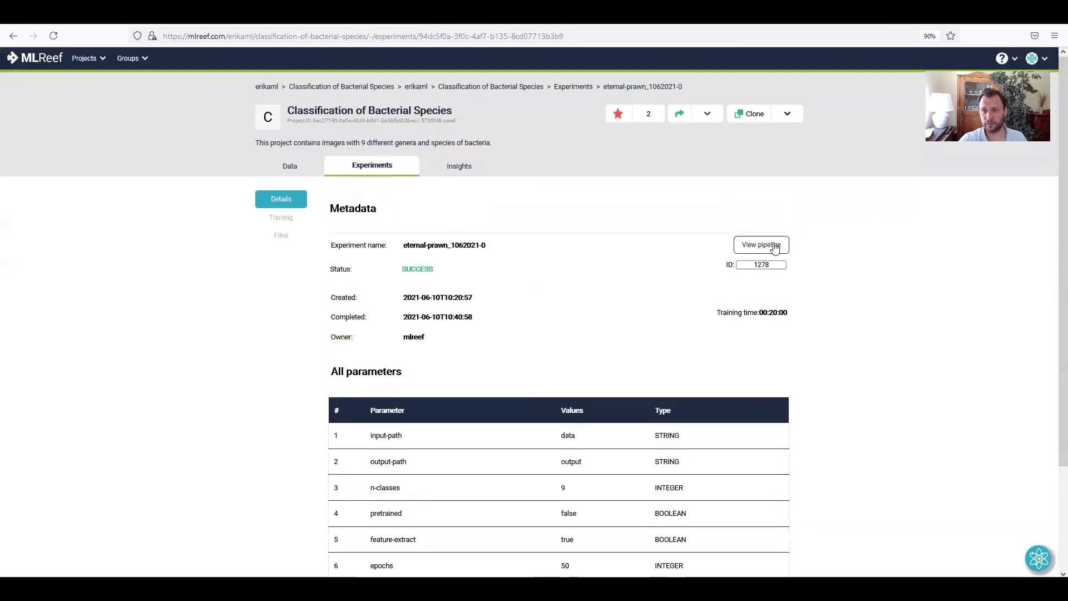
View the pipeline behind the eternal-prawn experiment, check its Bacteria classifier settings and go back to the experiment's page.
left_click(773, 246)
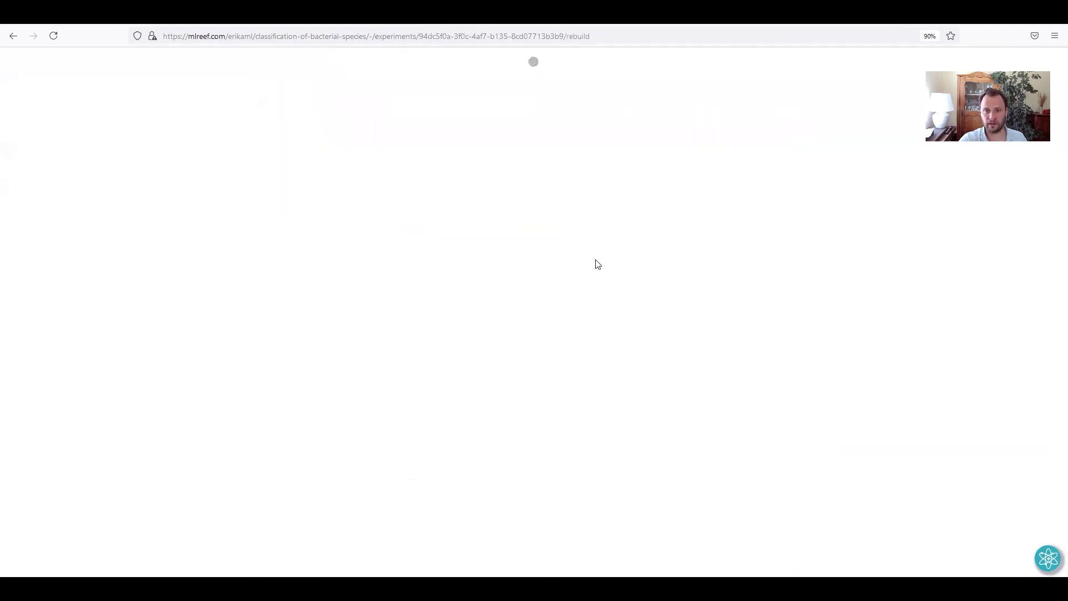
scroll(495, 334, "down", 3)
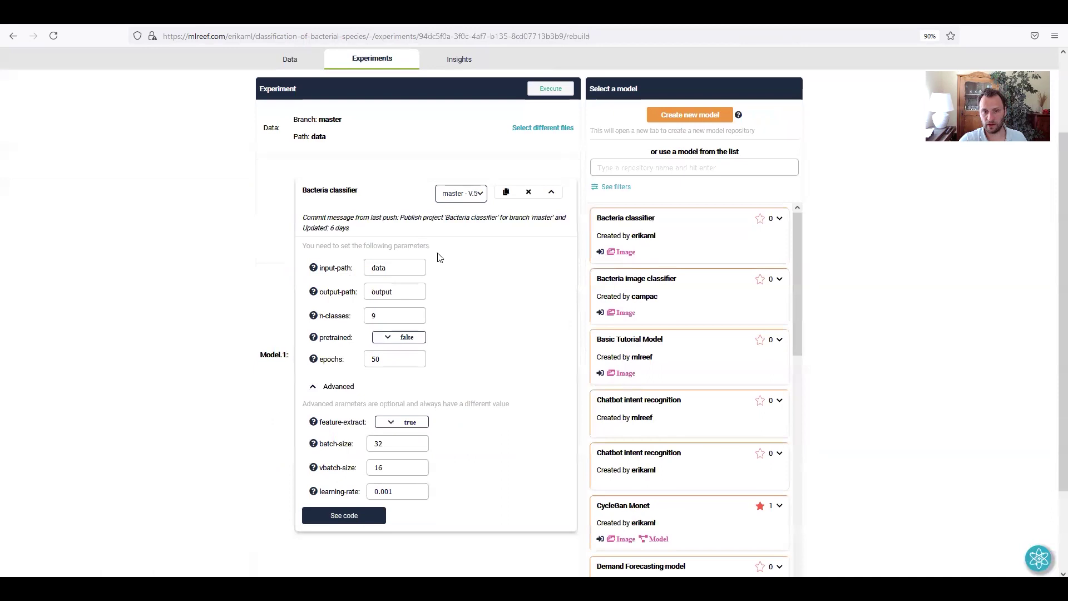
scroll(531, 296, "up", 3)
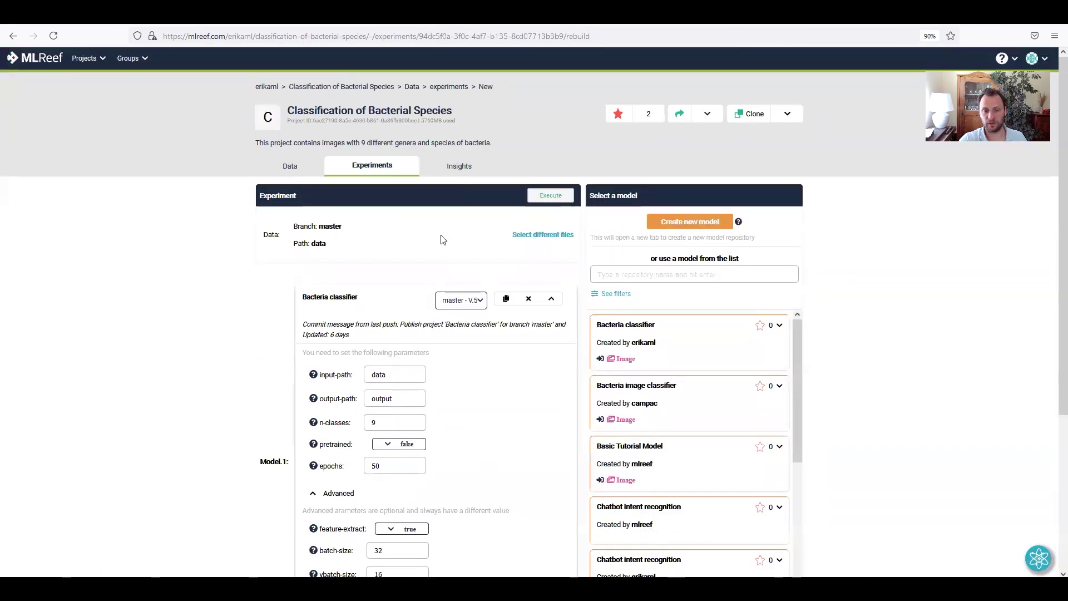
key("alt+Left")
Look through the eternal-prawn experiment's training log and list its output files.
left_click(284, 217)
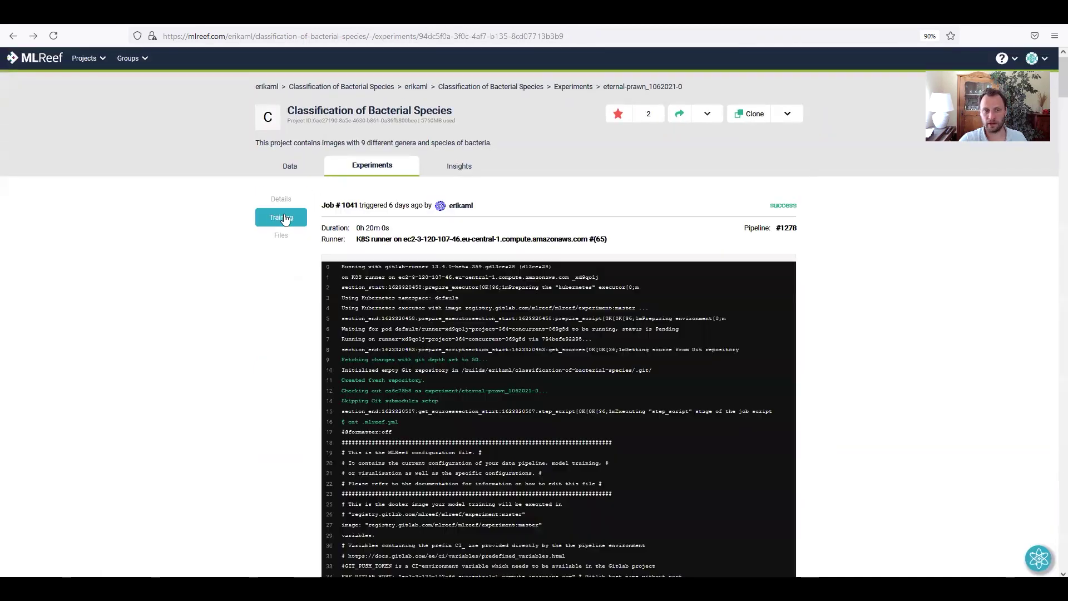
scroll(529, 312, "down", 9)
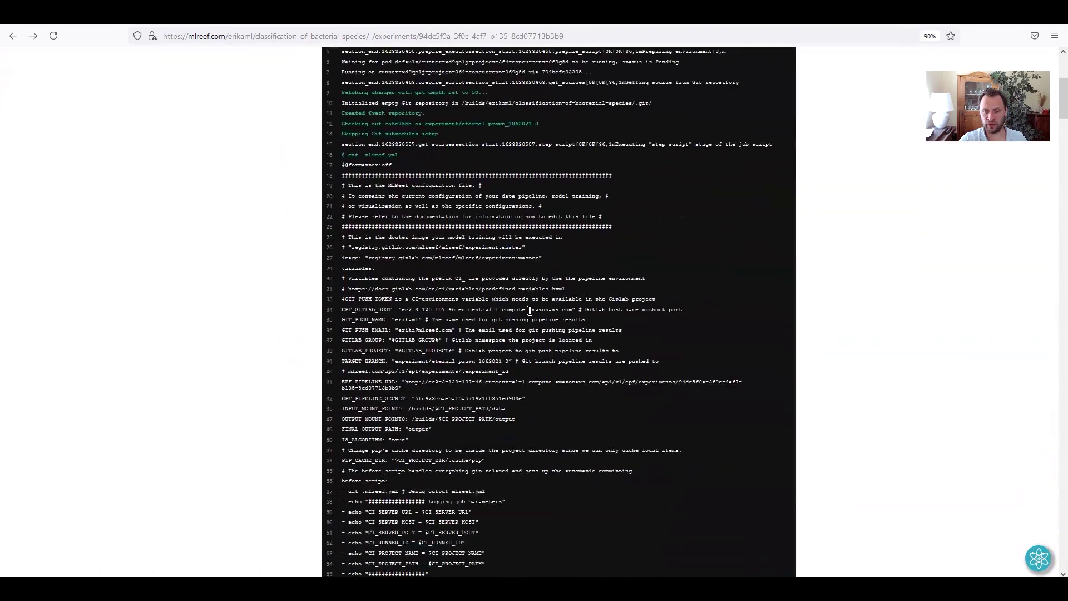
scroll(529, 318, "up", 7)
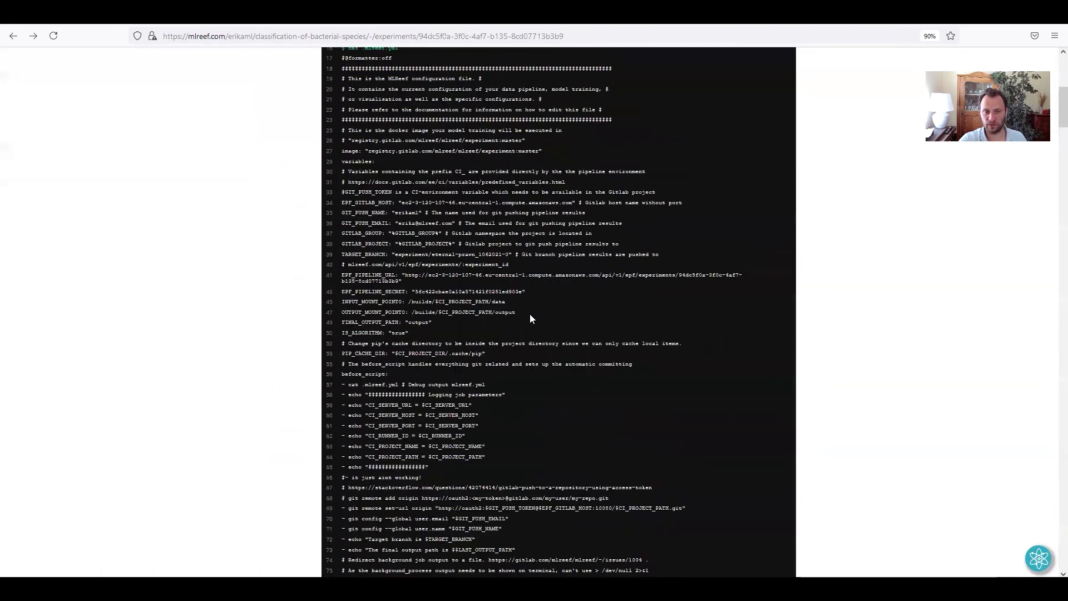
left_click(283, 130)
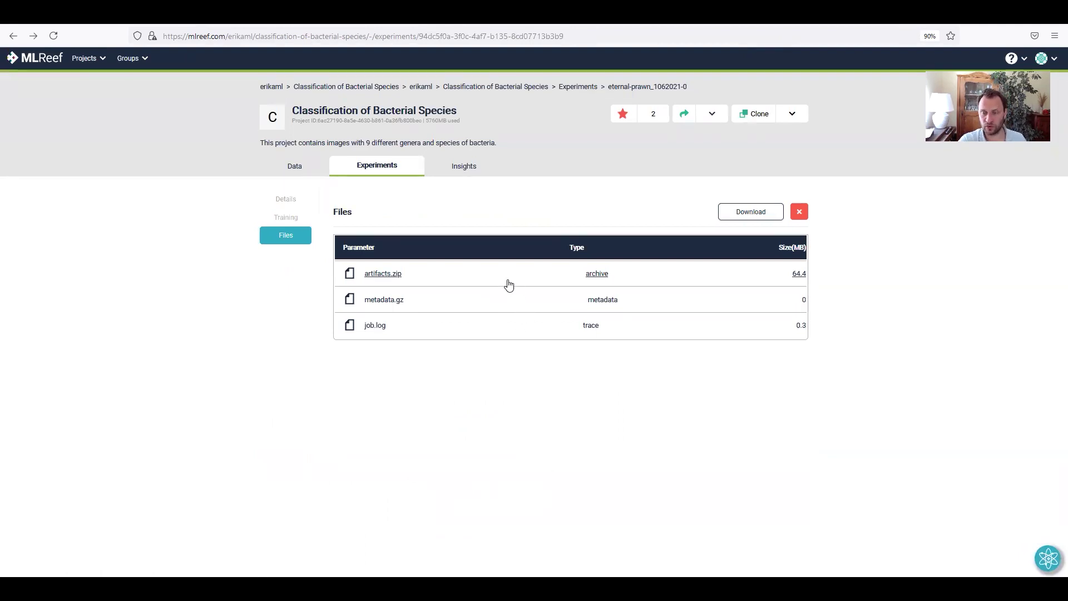
Return to the project's experiments and expand the overview graphs that compare all experiments.
left_click(362, 174)
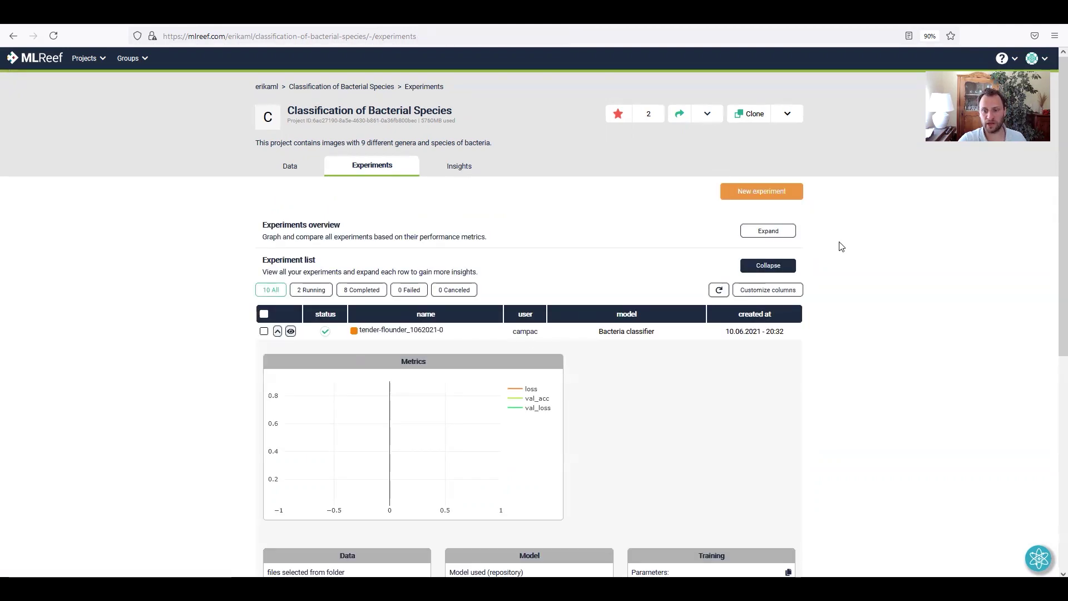
left_click(781, 233)
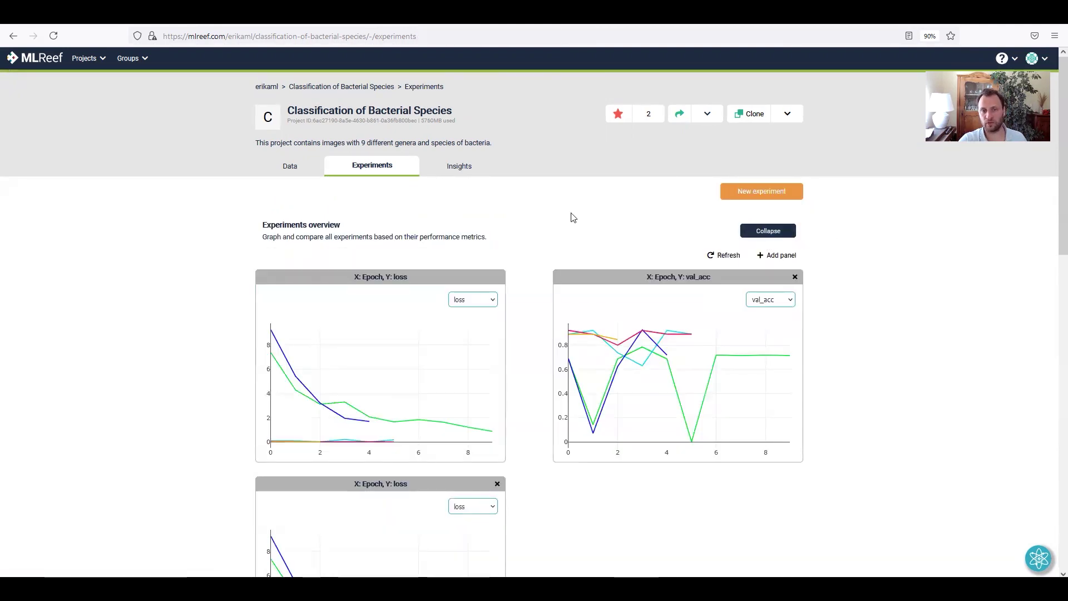
scroll(563, 215, "down", 2)
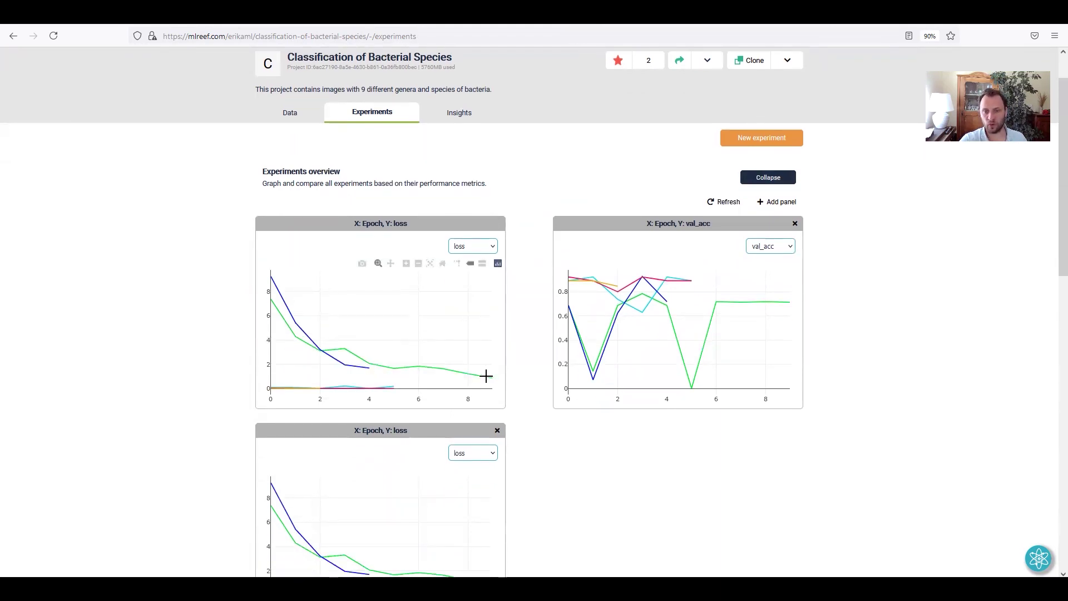
Add a panel to the experiments overview, set its metric to acc and examine the resulting curves.
left_click(775, 202)
left_click(760, 453)
left_click(760, 506)
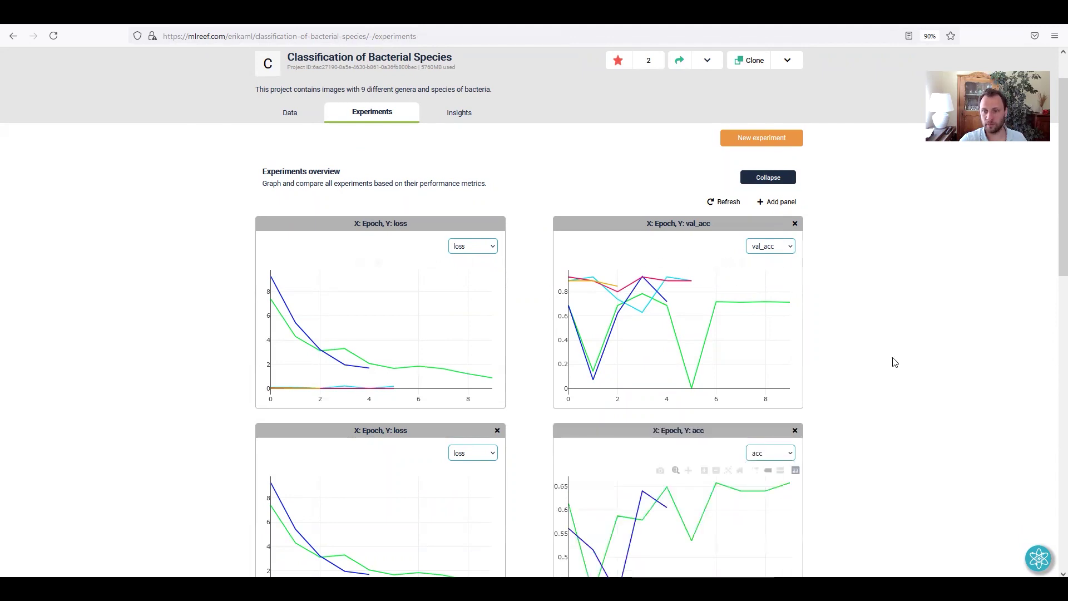
scroll(875, 342, "down", 4)
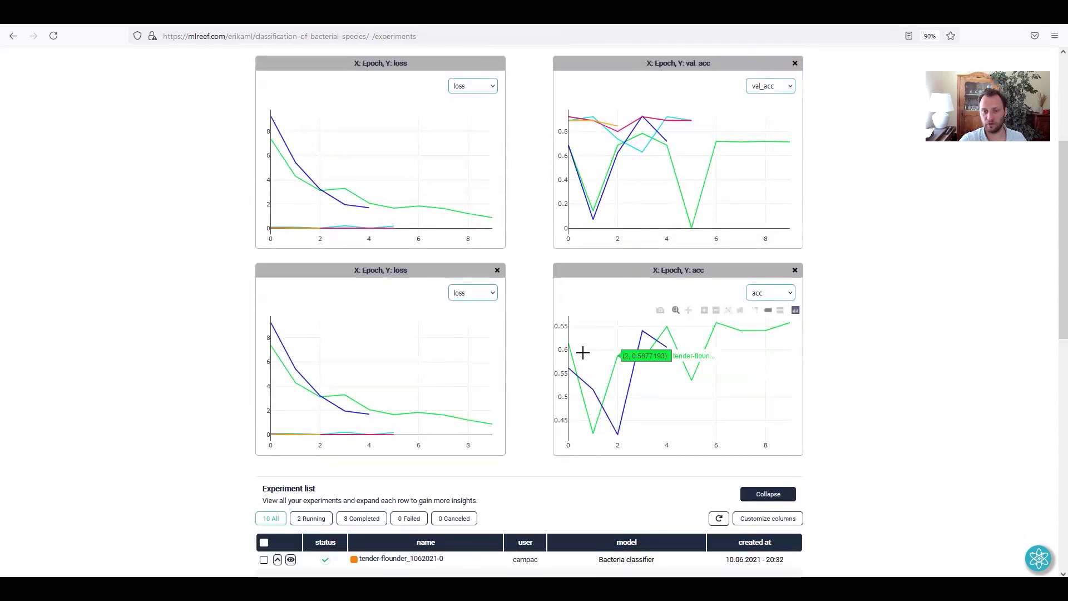
scroll(511, 348, "down", 2)
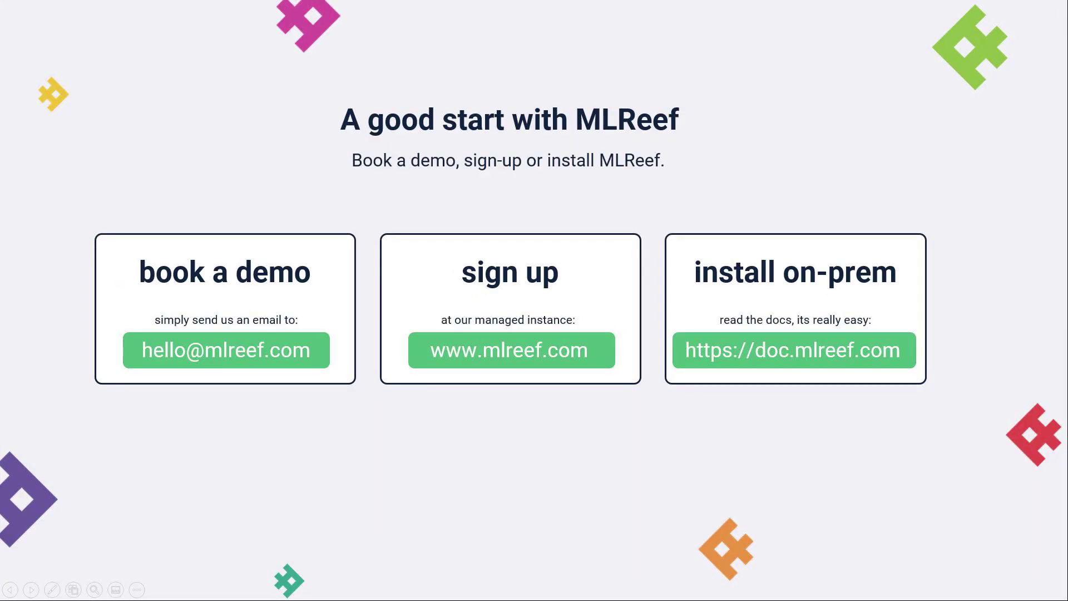